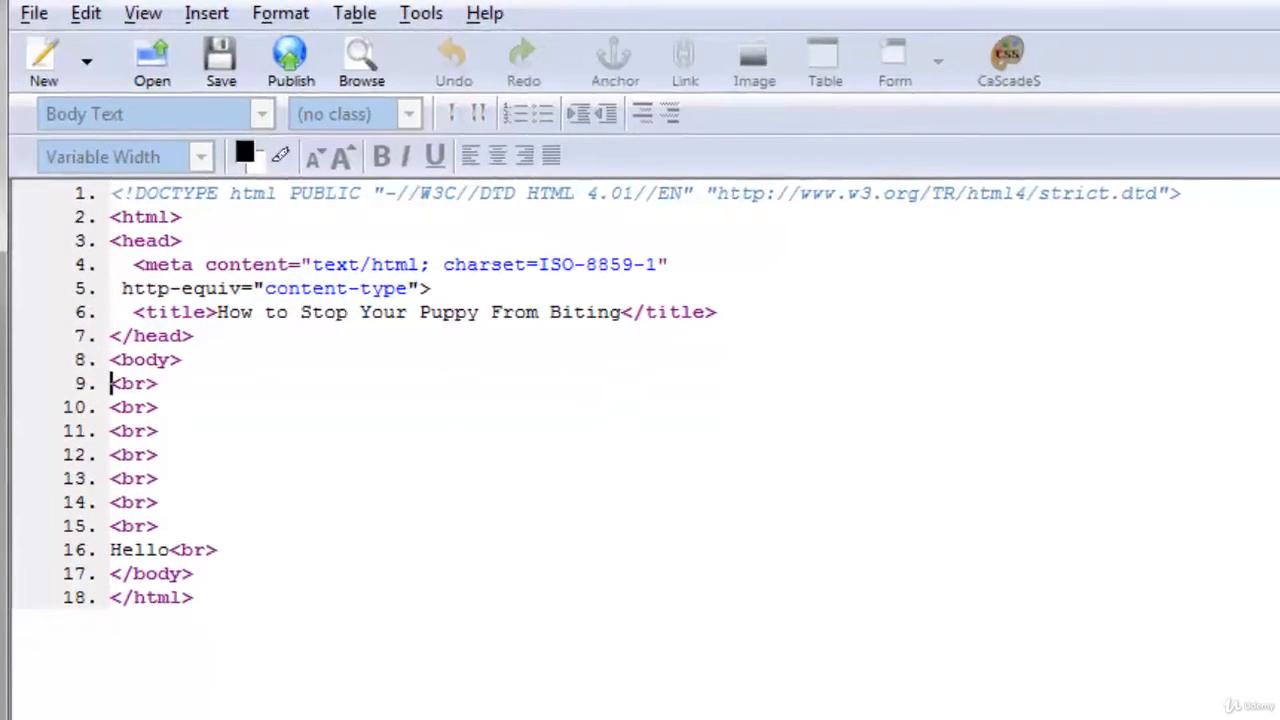
Step: Enlarge the word Hello by two size steps in the page's design view
left_click(280, 610)
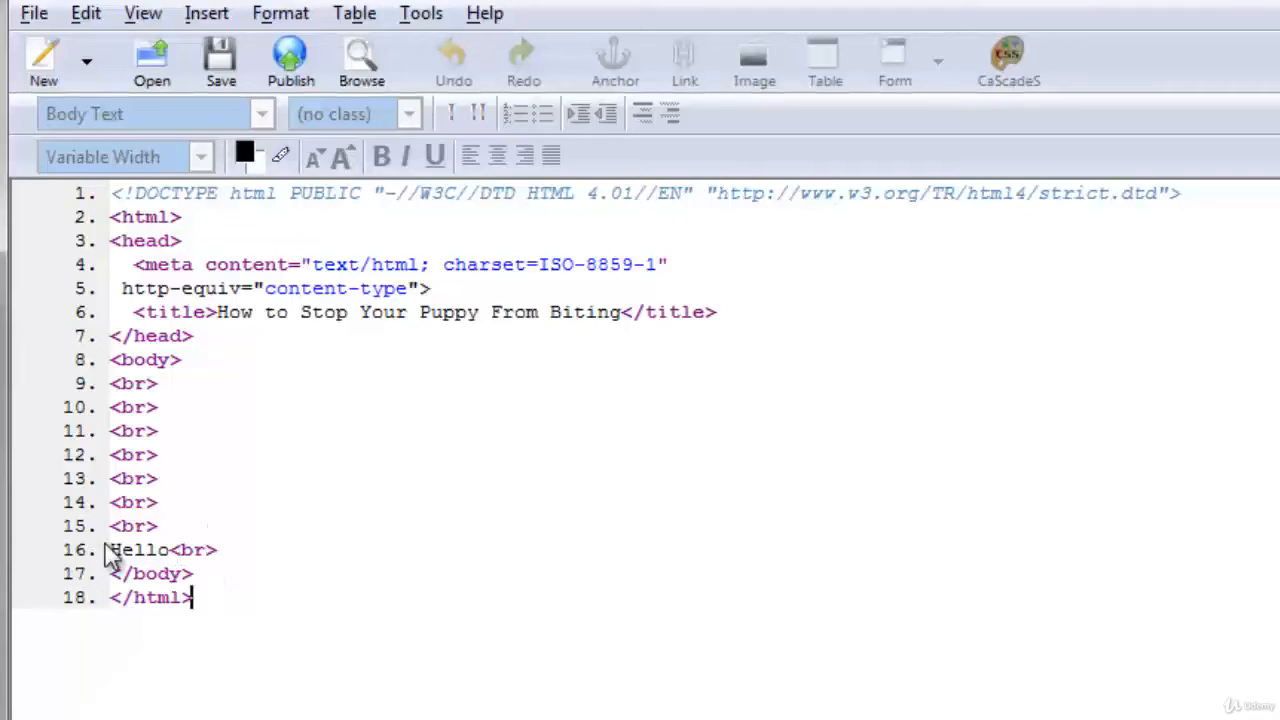
left_click_drag(110, 553, 174, 542)
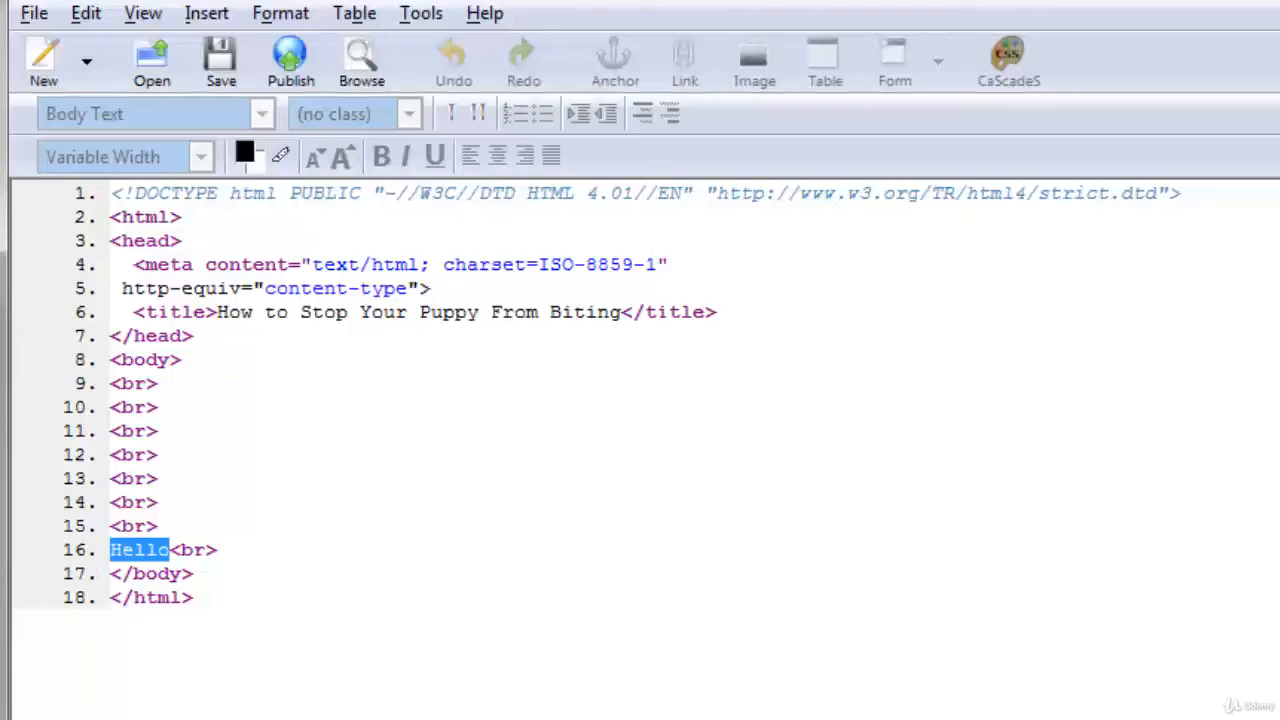
left_click(60, 718)
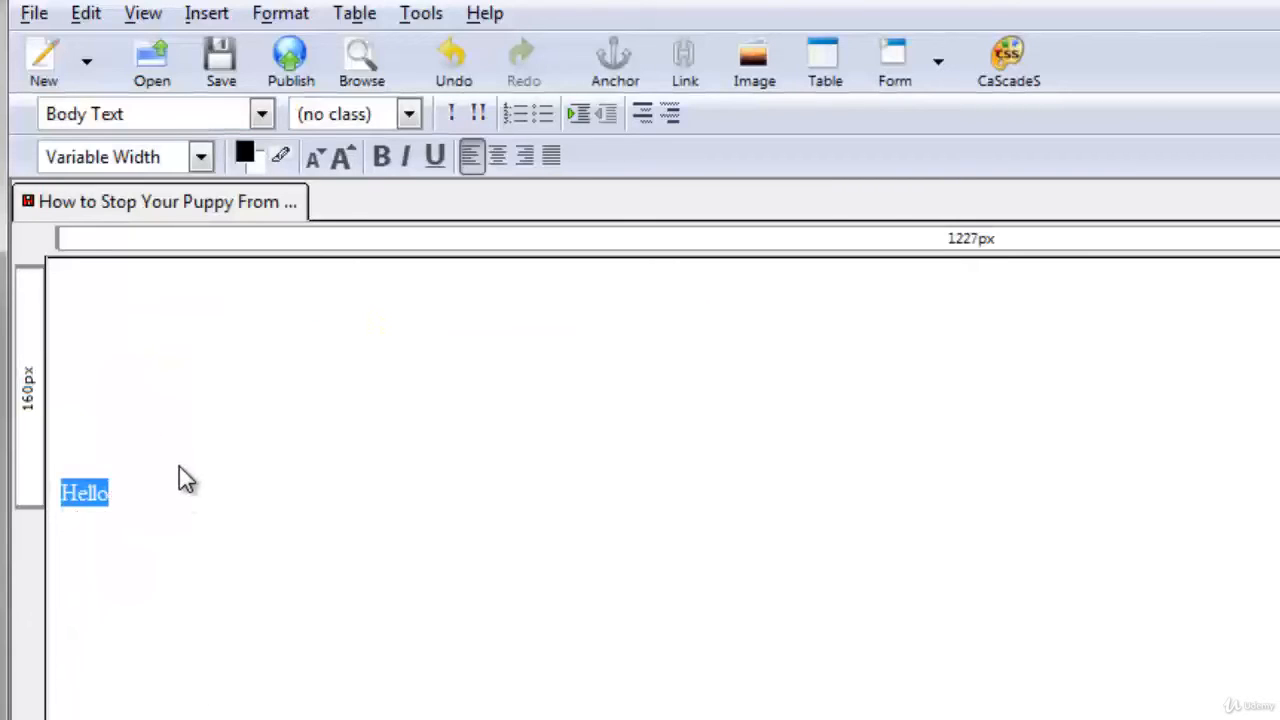
left_click(351, 165)
left_click(316, 158)
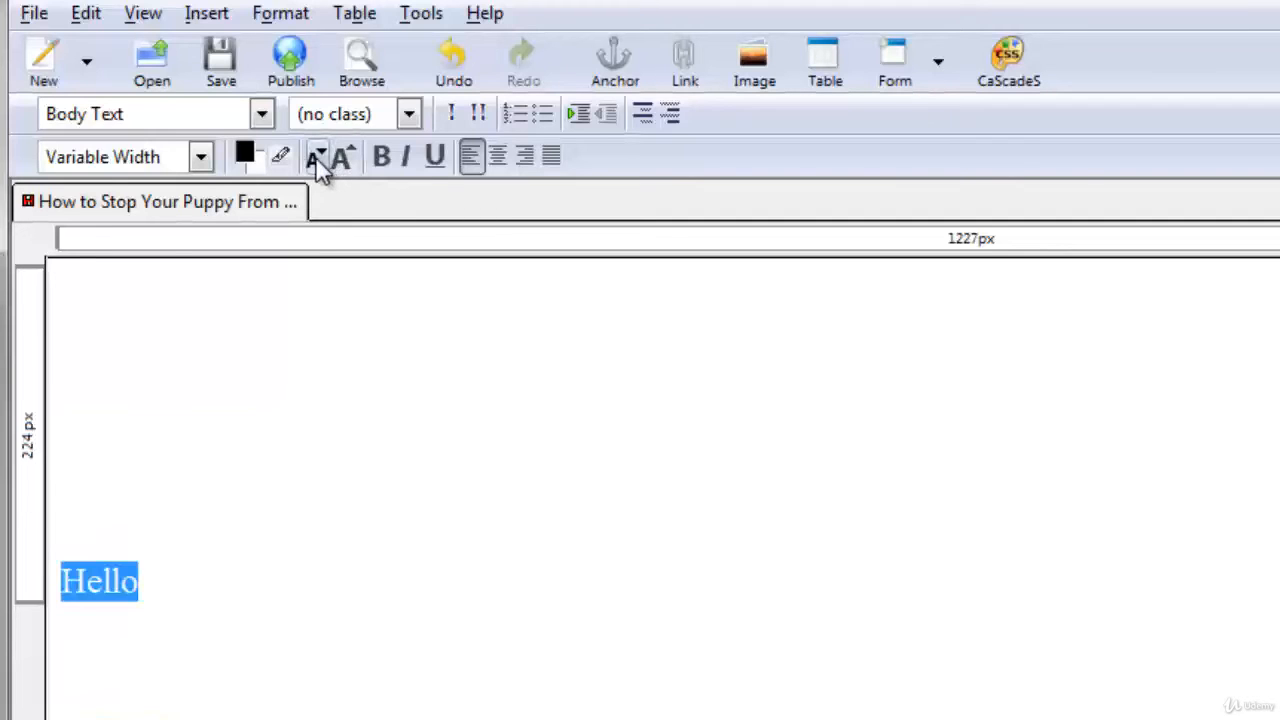
Step: Examine the size tags enclosing Hello in the page source, then return to the design view
left_click(172, 710)
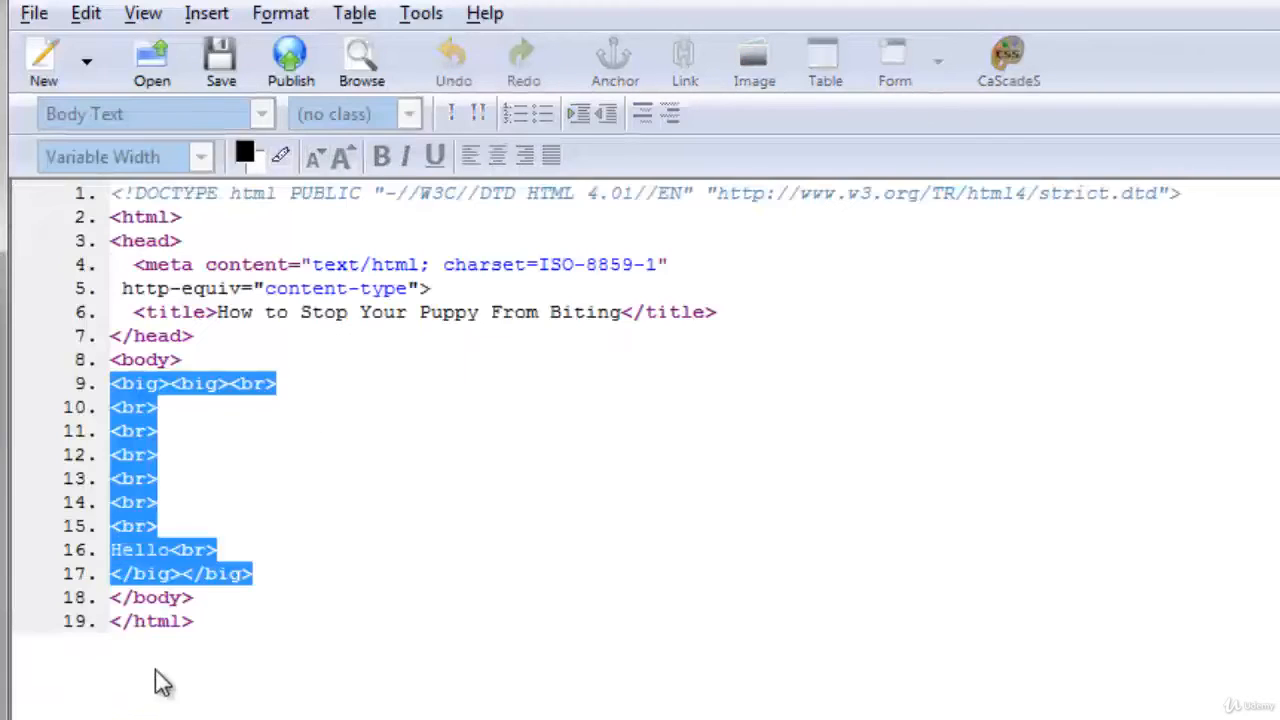
left_click(176, 576)
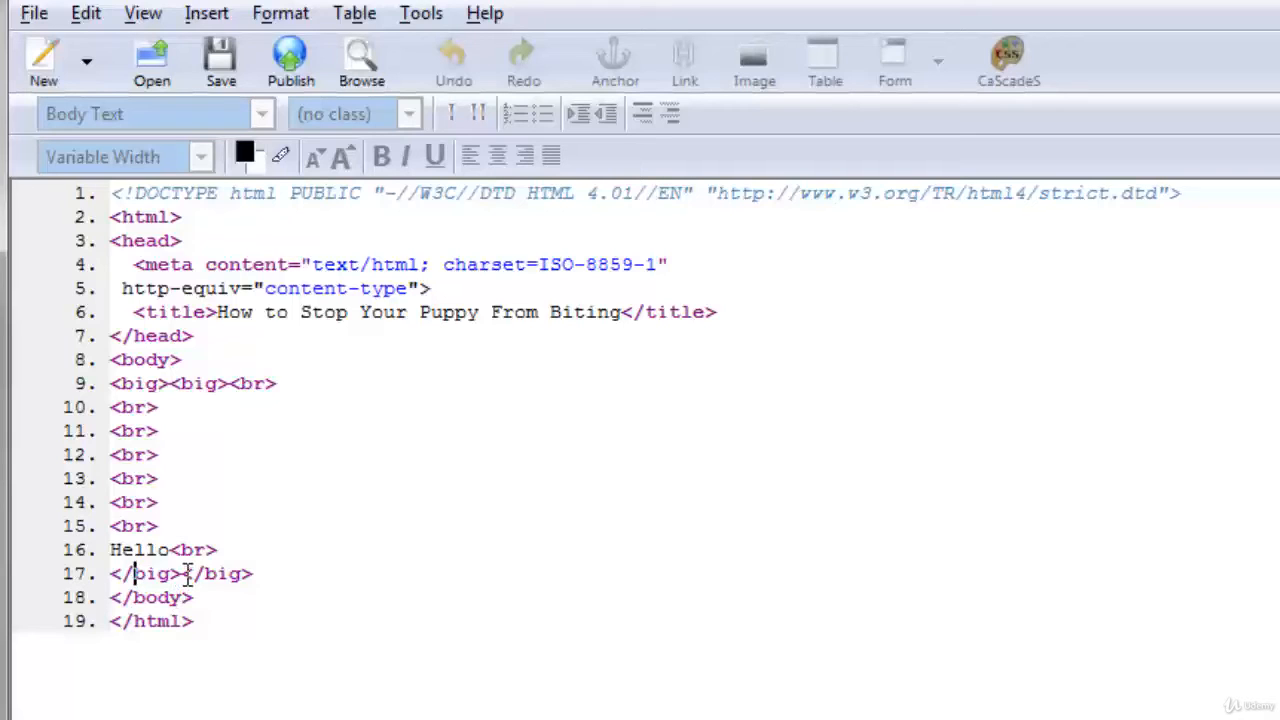
left_click_drag(186, 574, 112, 578)
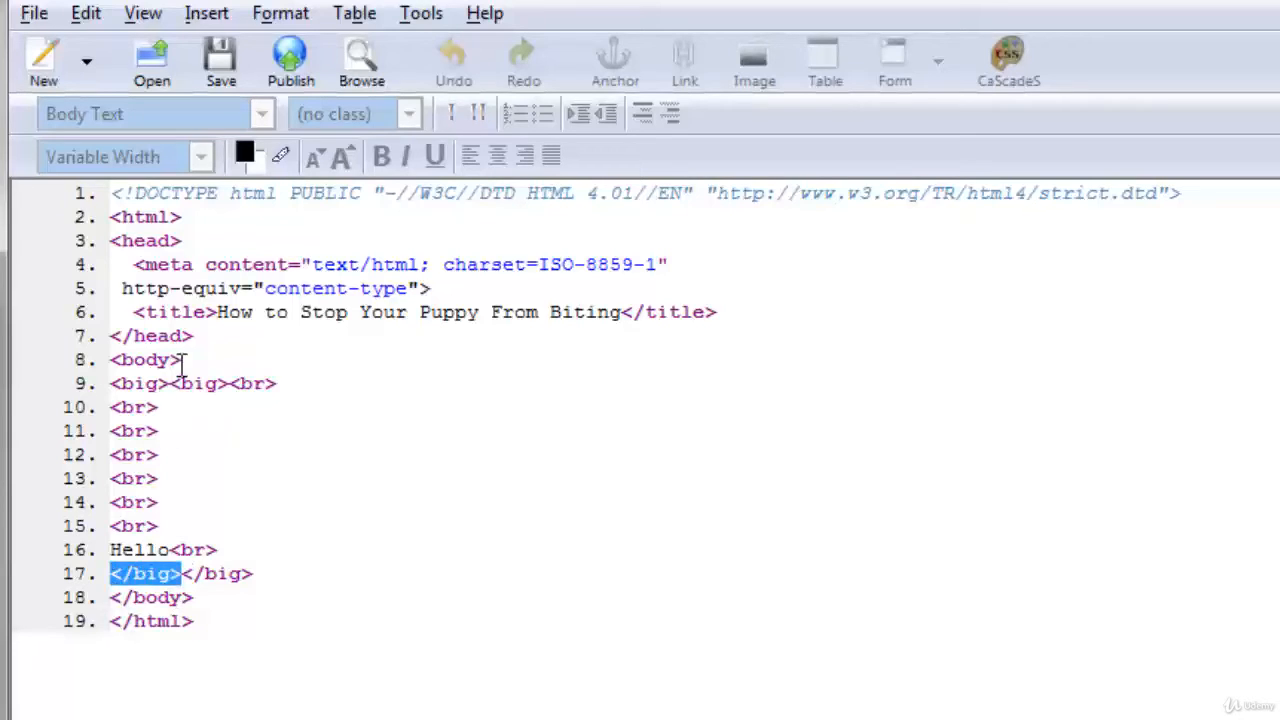
left_click(62, 716)
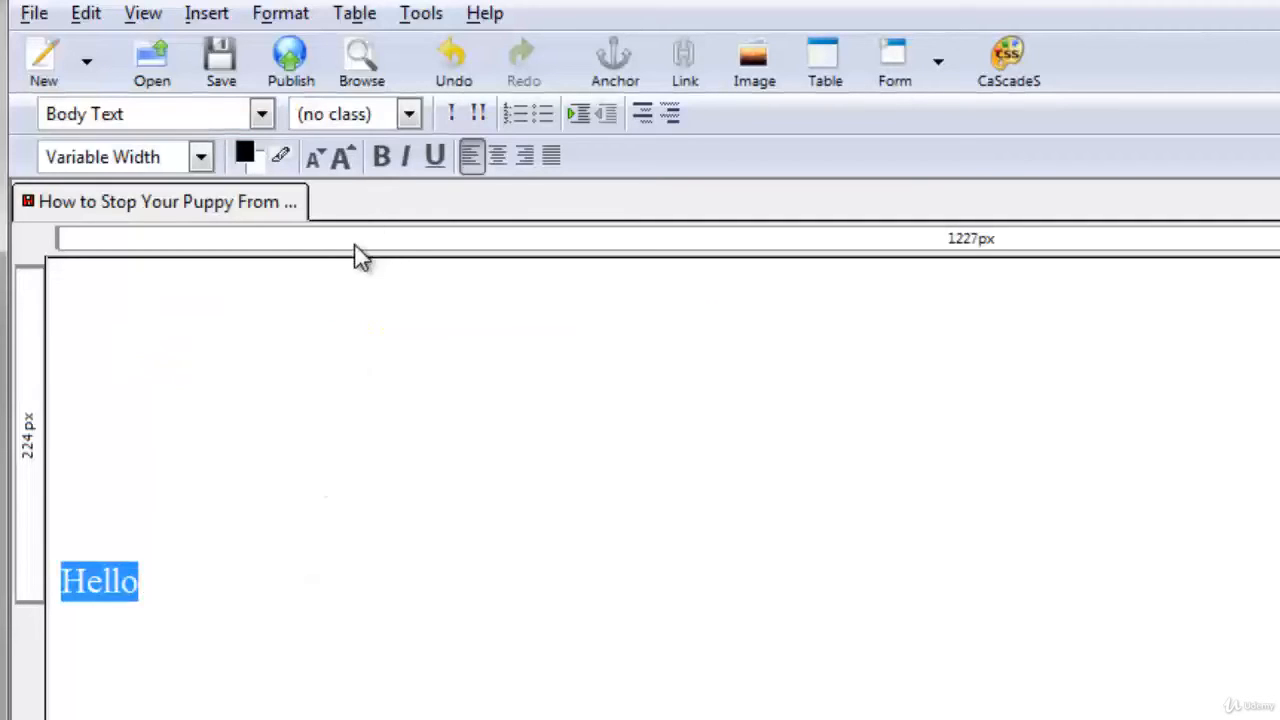
Step: Undo the text enlargement, the word Hello and the blank lines above it to empty the page
key("ctrl+z")
key("ctrl+z")
key("ctrl+z")
key("ctrl+z")
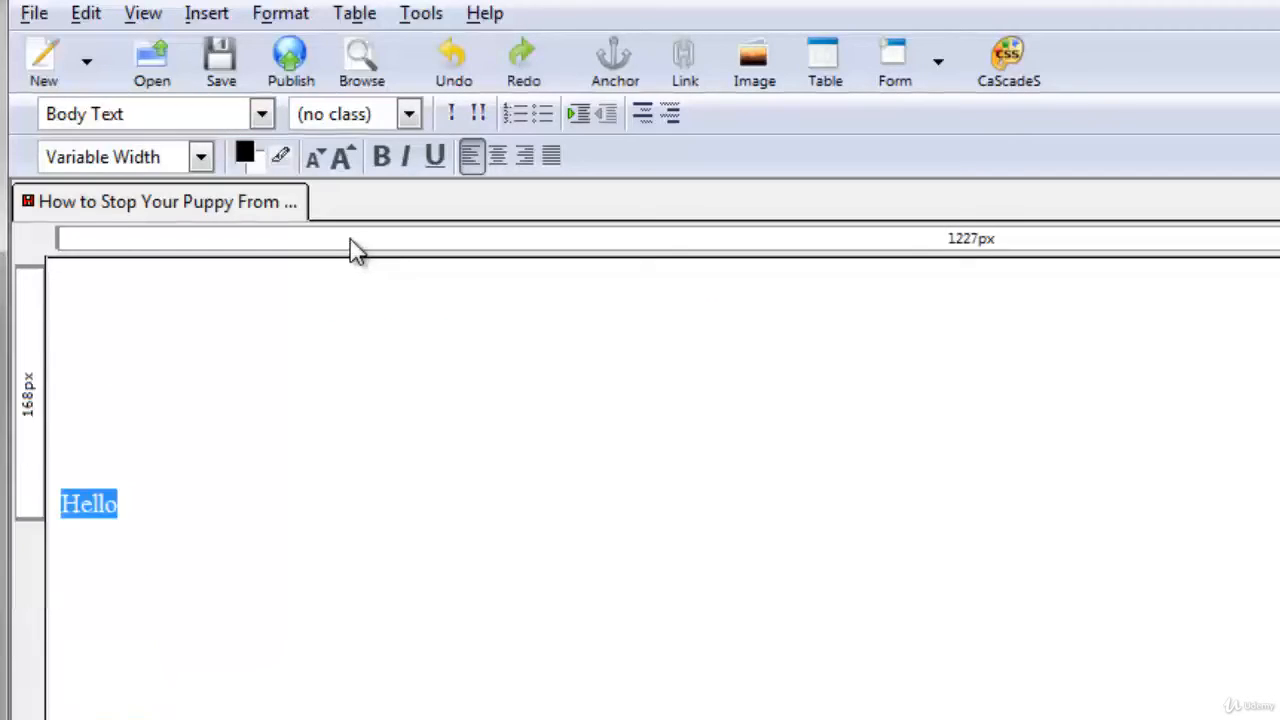
key("ctrl+z")
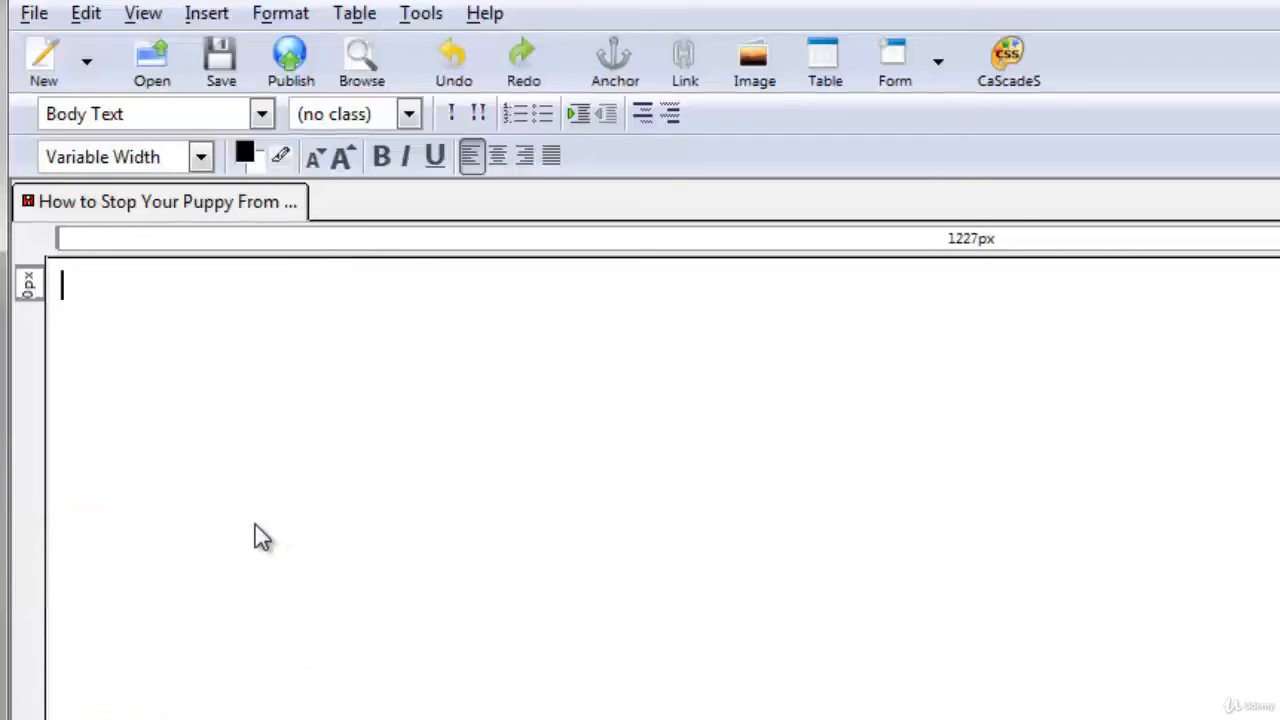
Step: Enter "Hello This is a Test" on the page and make the whole line bold
type("Hello ")
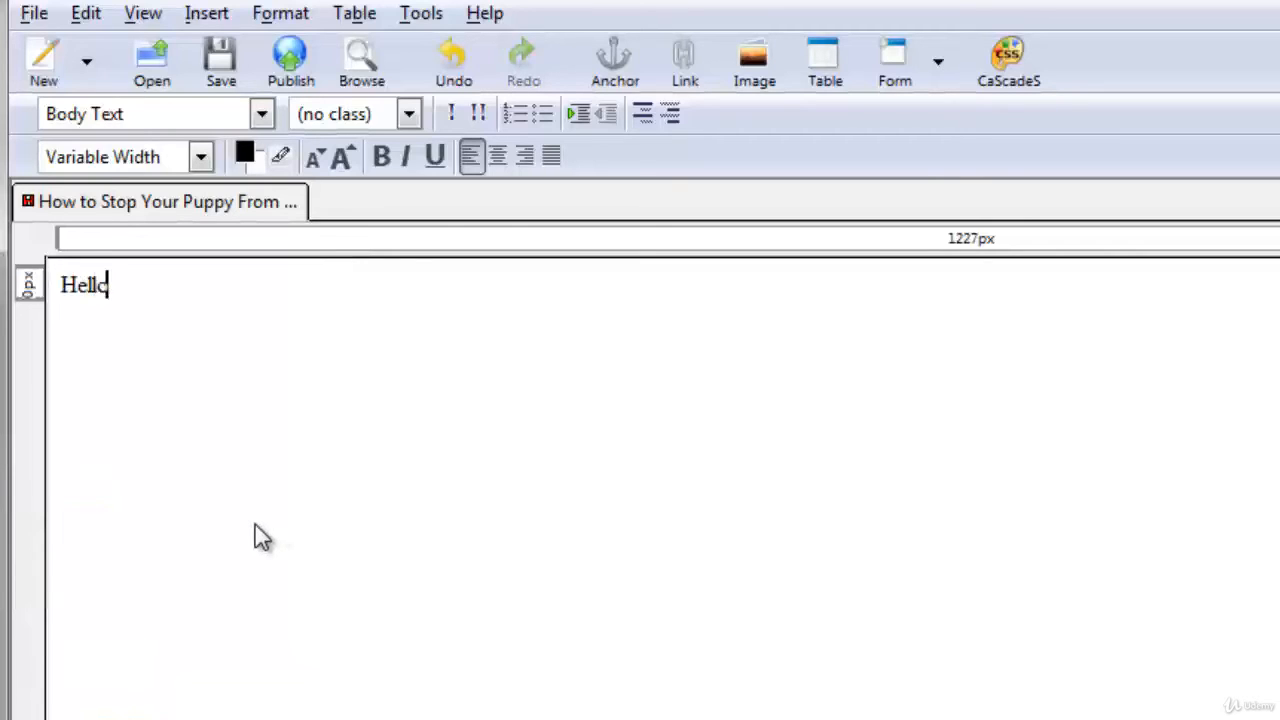
type("This is a Test")
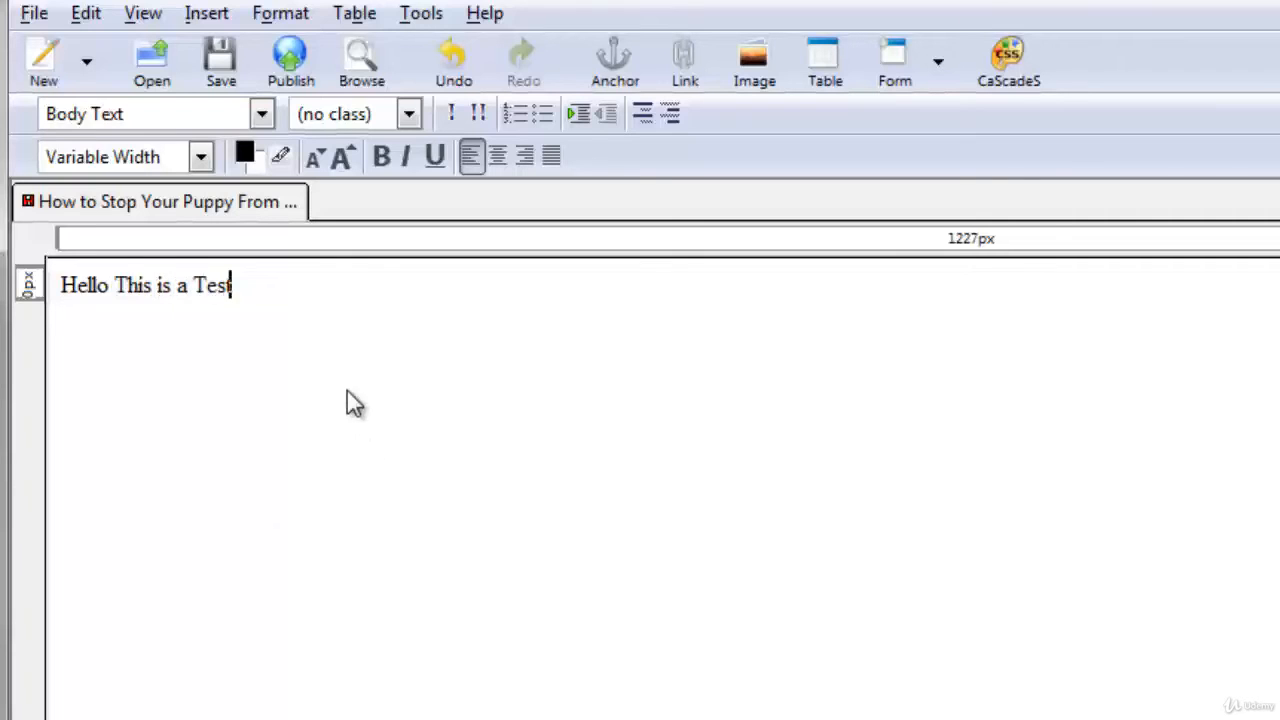
key("ctrl+a")
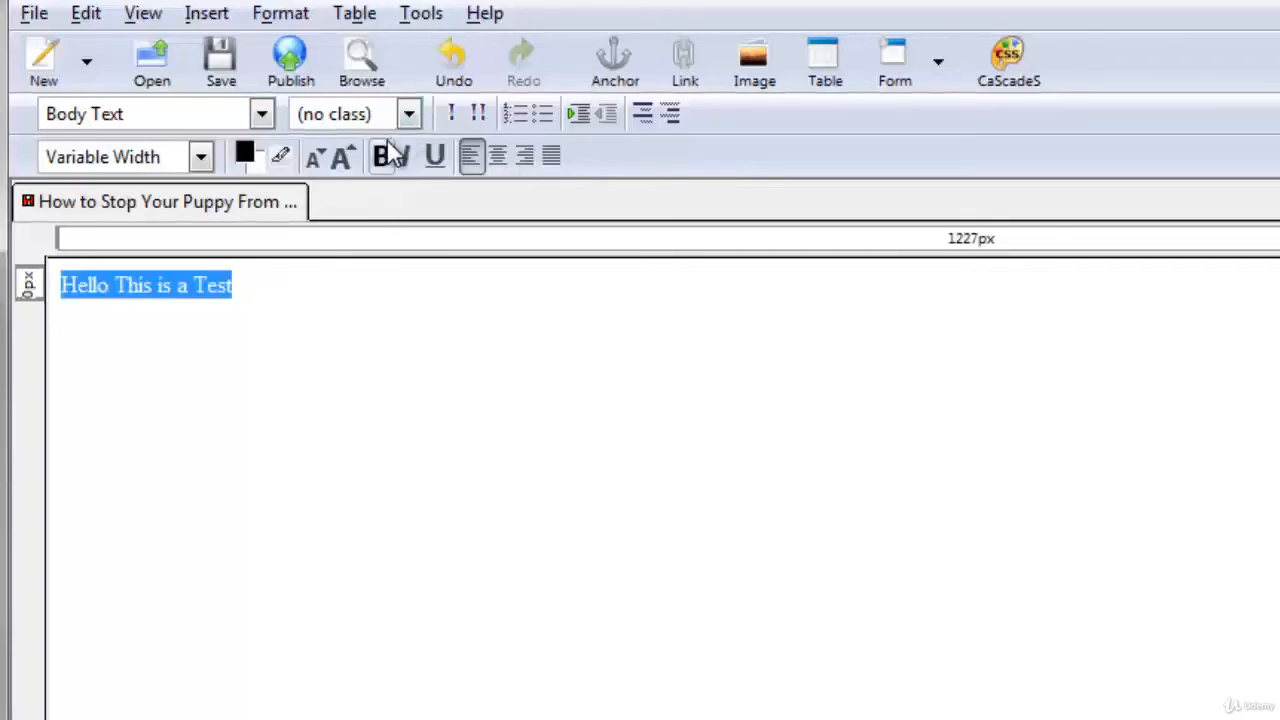
left_click(383, 155)
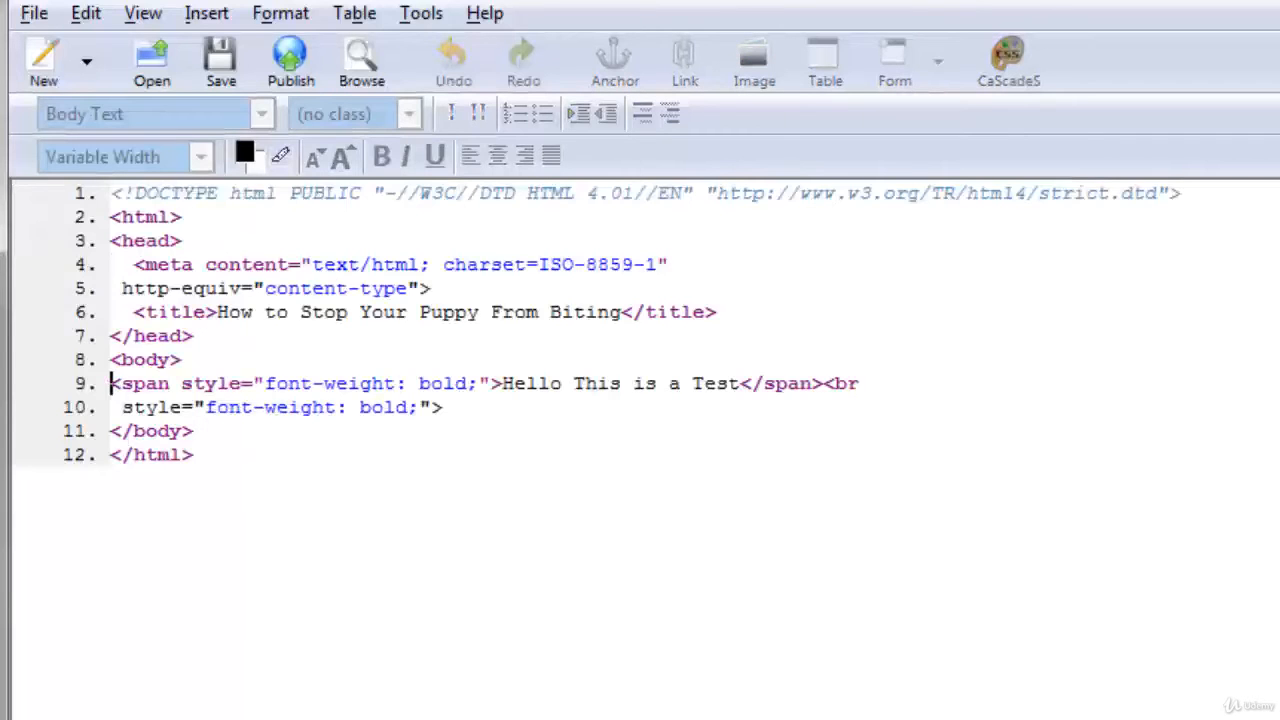
Step: Examine the span and its style attribute around the test sentence in the page source
double_click(260, 383)
double_click(484, 382)
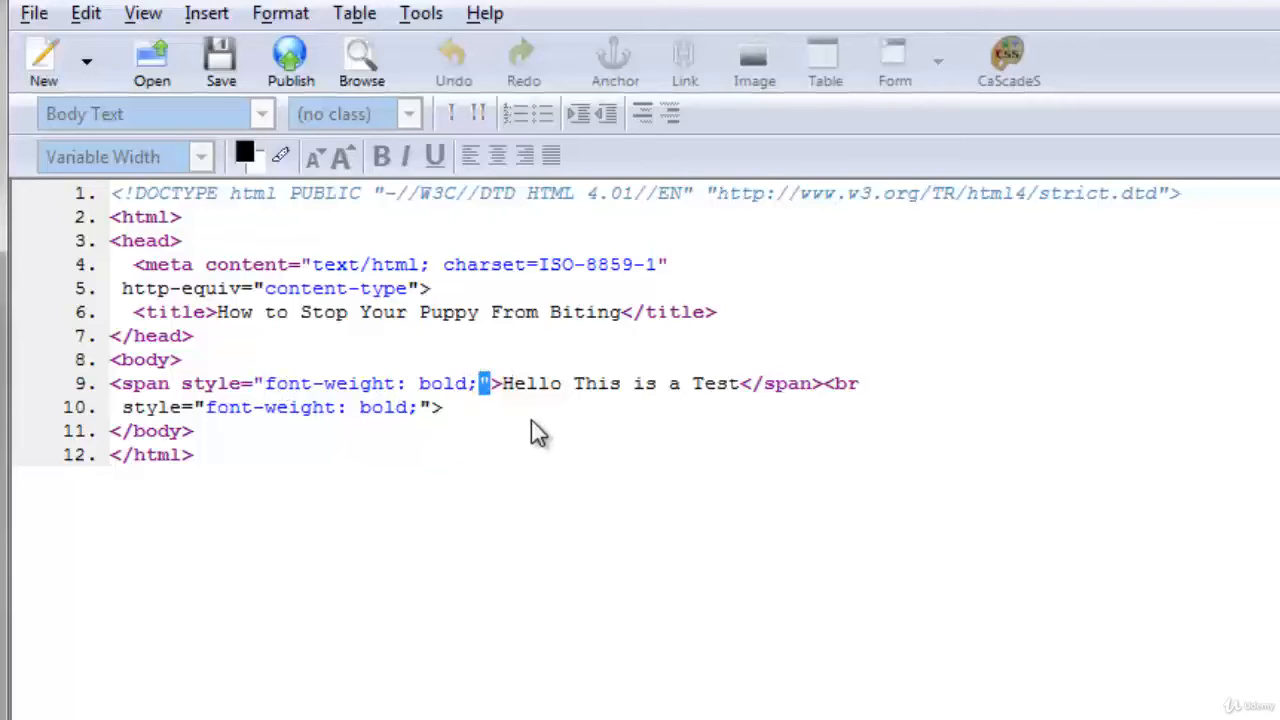
left_click_drag(814, 384, 128, 398)
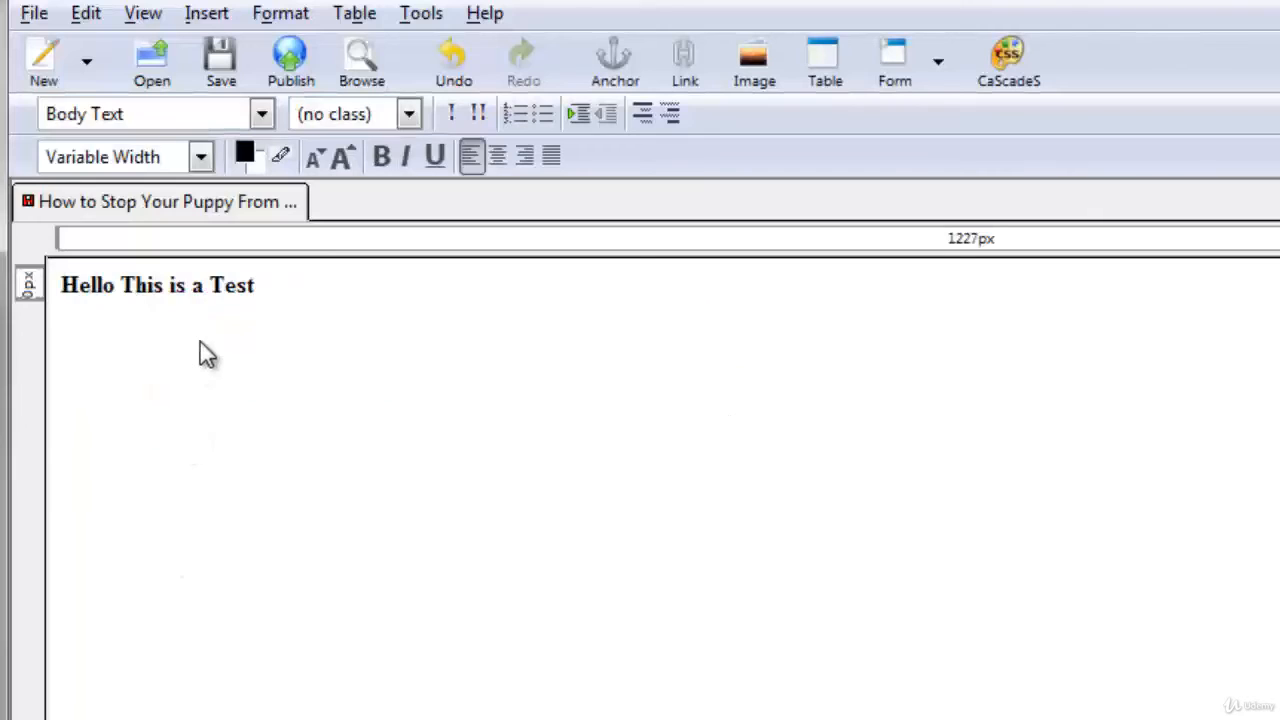
Step: Remove bold from the whole test sentence and make it italic instead
key("ctrl+a")
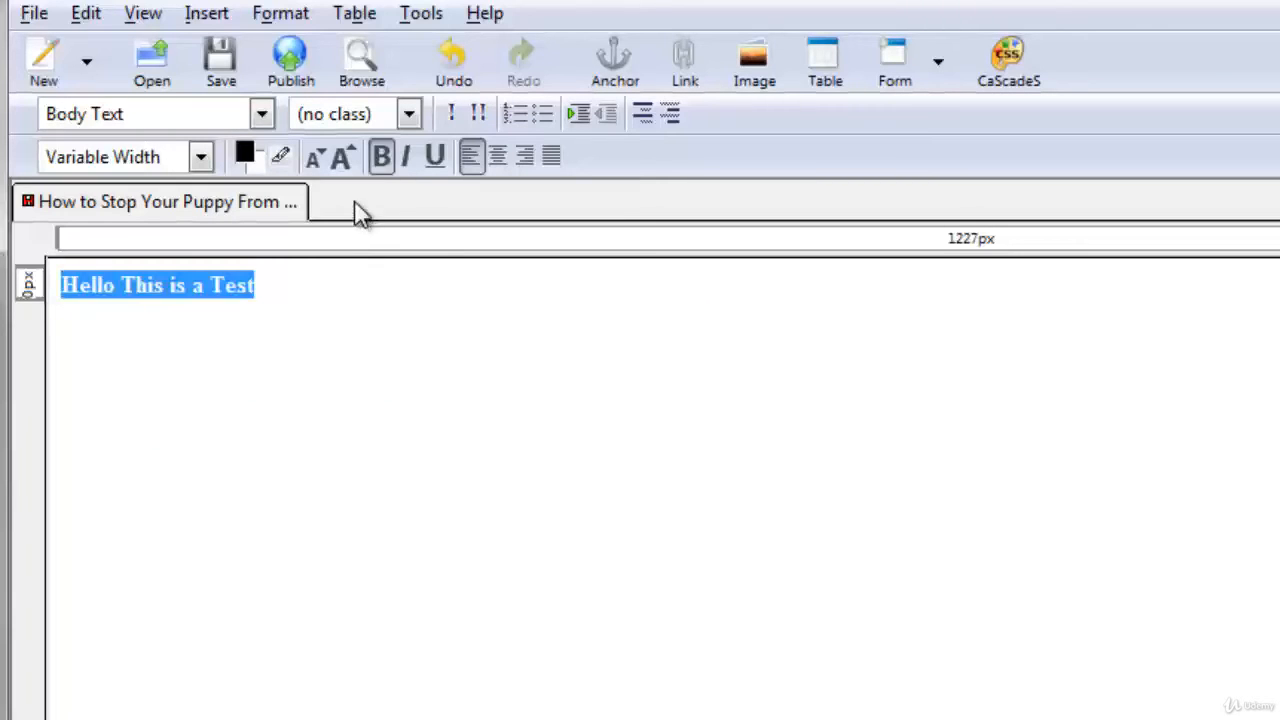
left_click(382, 157)
left_click(408, 160)
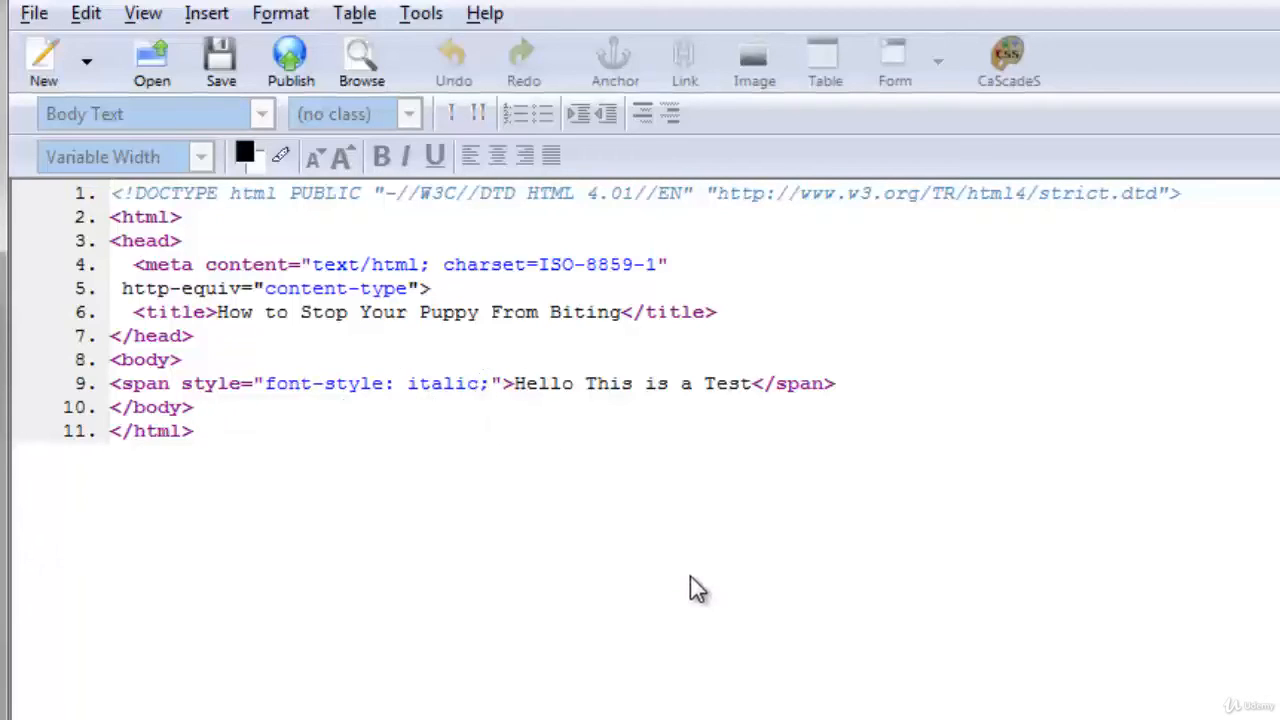
Step: Add "font-weight: bold;" after "font-style: italic;" in the span's style attribute in the source code
left_click(486, 384)
double_click(486, 384)
left_click(495, 390)
type("font-we")
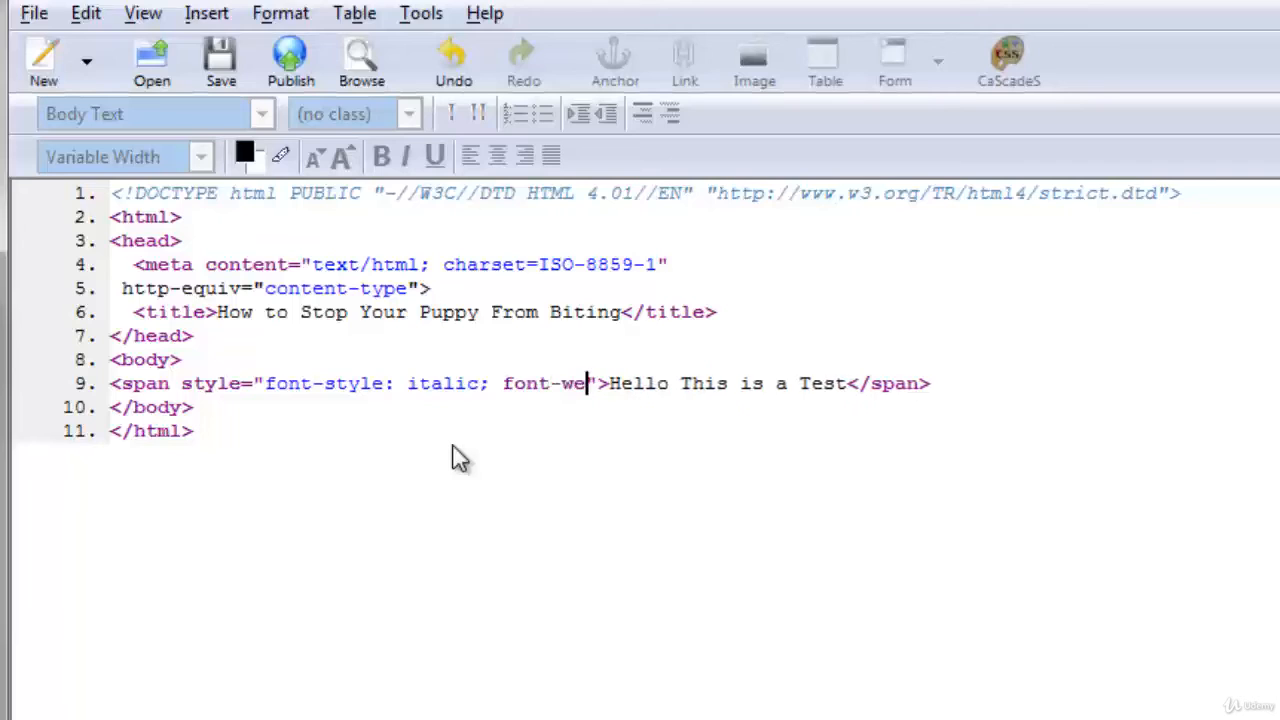
type("ight: bold")
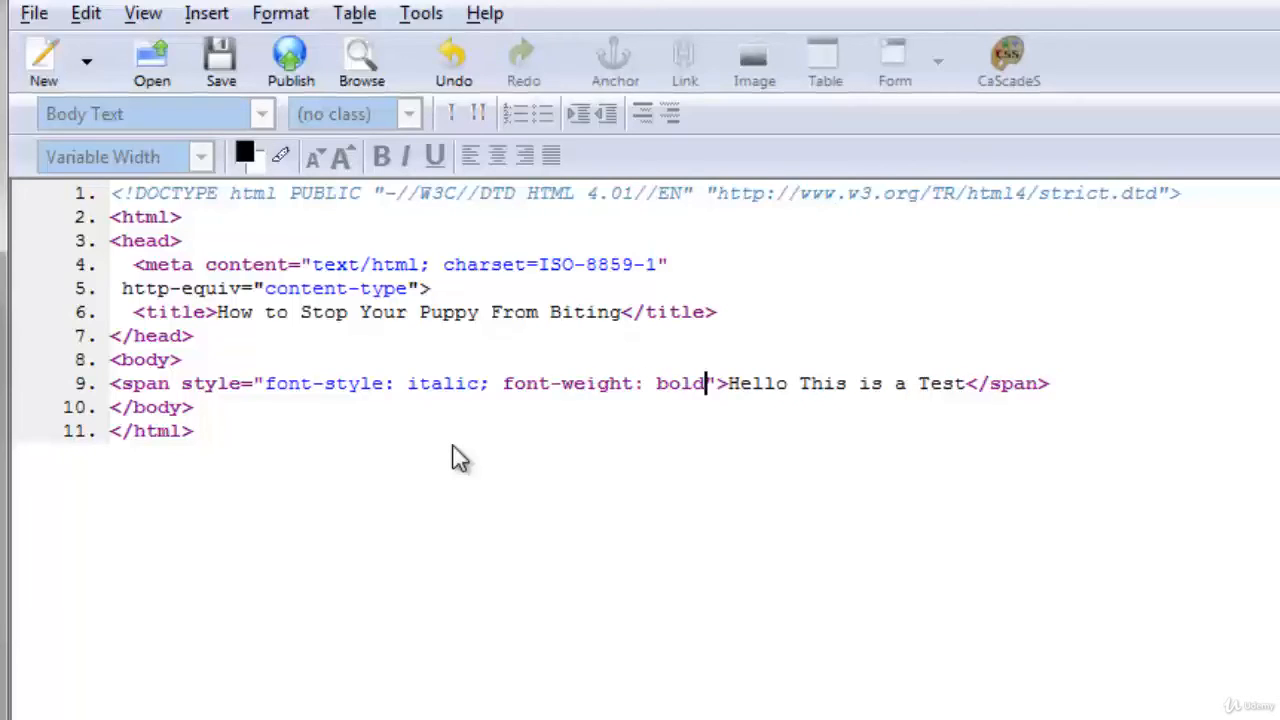
type(";")
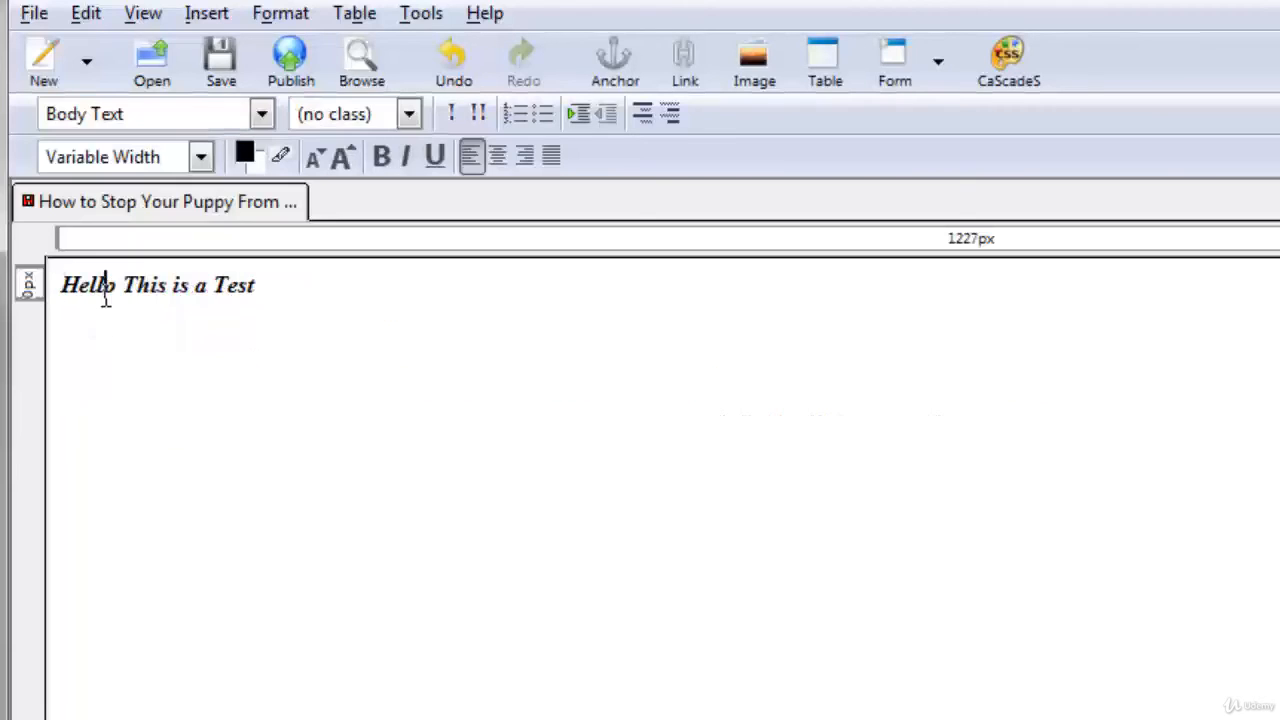
Step: Underline the entire "Hello This is a Test" line in the design view
left_click(106, 293)
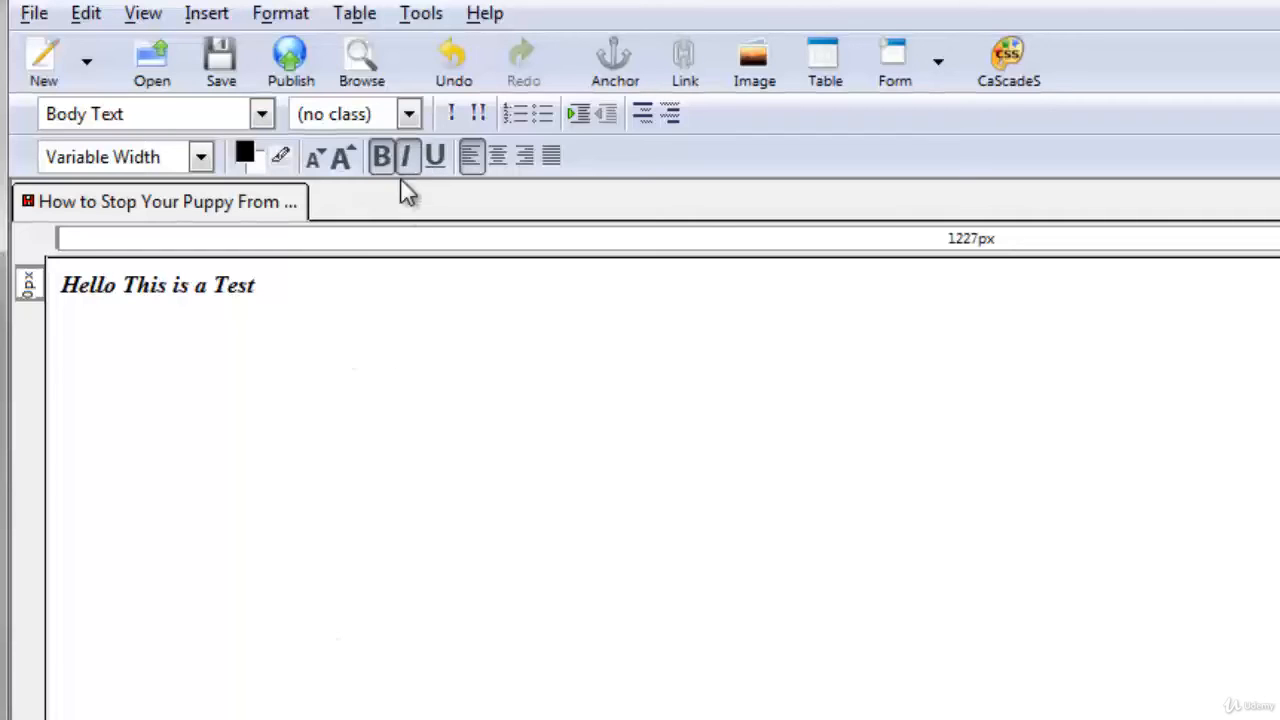
key("ctrl+a")
left_click(436, 157)
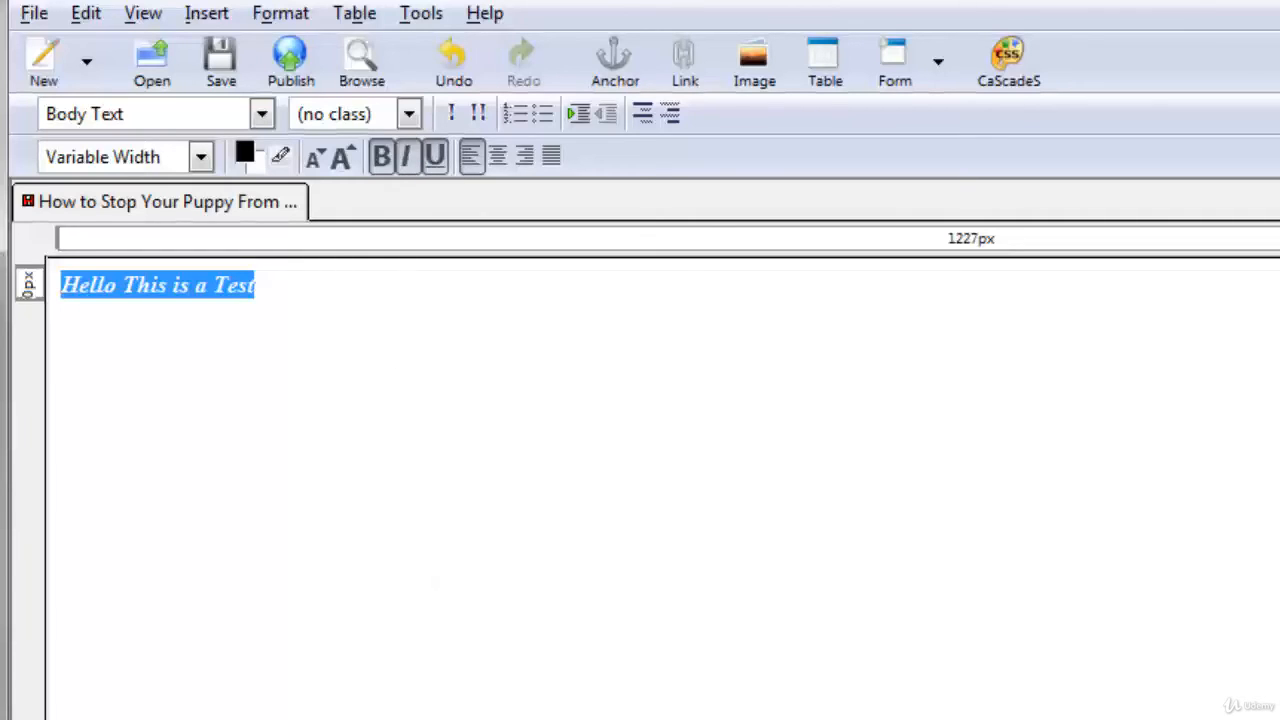
Step: Examine the font-style, font-weight and text-decoration declarations in the span's style attribute in the page source
left_click(400, 718)
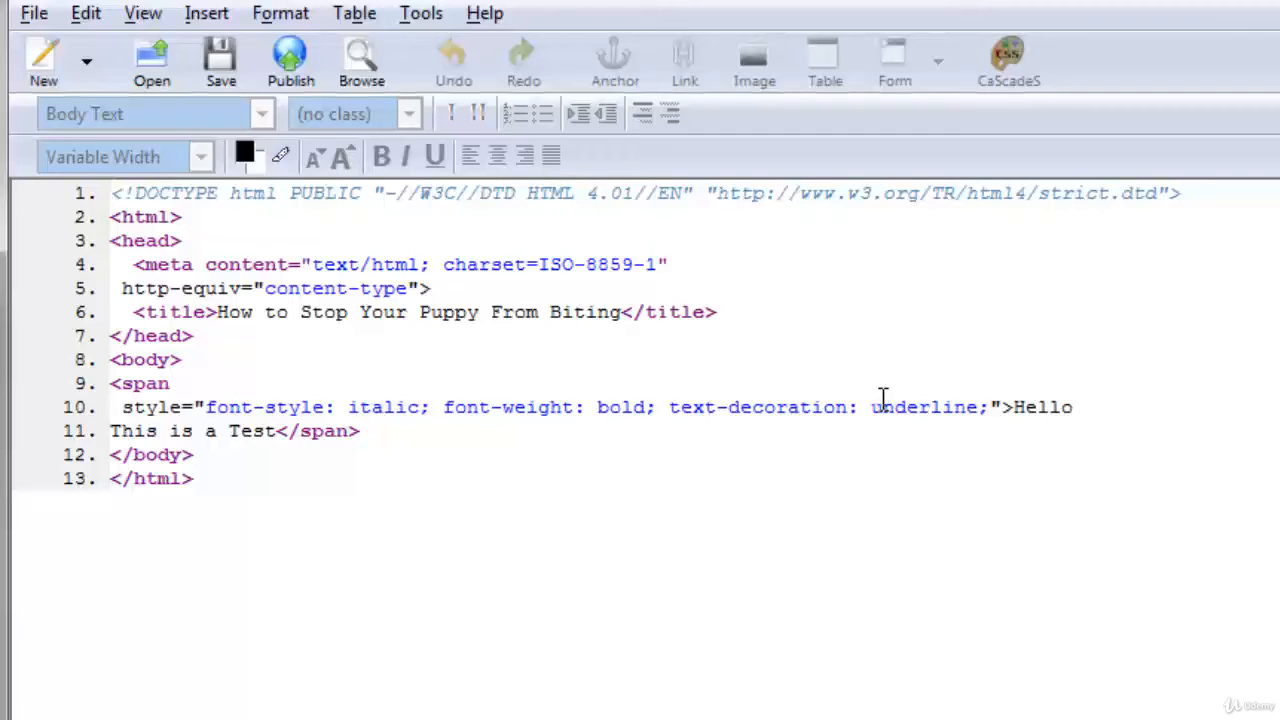
mouse_move(990, 406)
left_mouse_down()
mouse_move(962, 404)
mouse_move(978, 406)
left_mouse_up()
left_click_drag(205, 407, 421, 408)
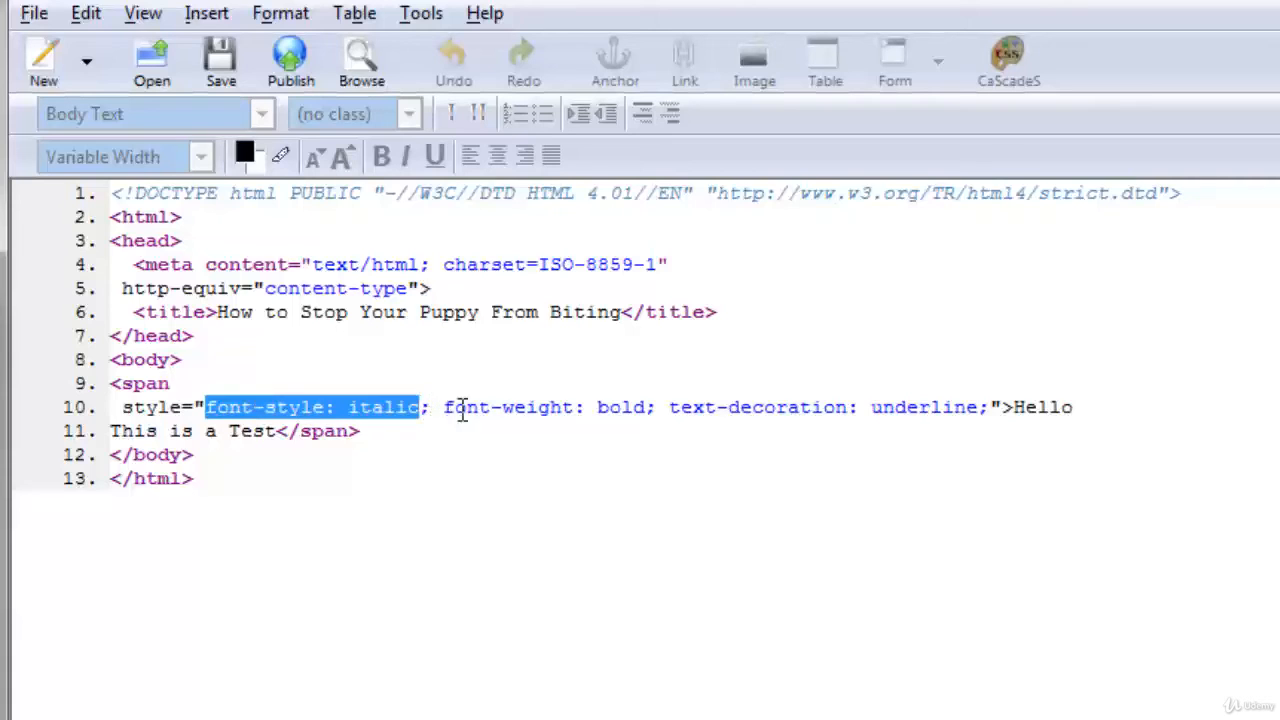
left_click_drag(443, 410, 990, 418)
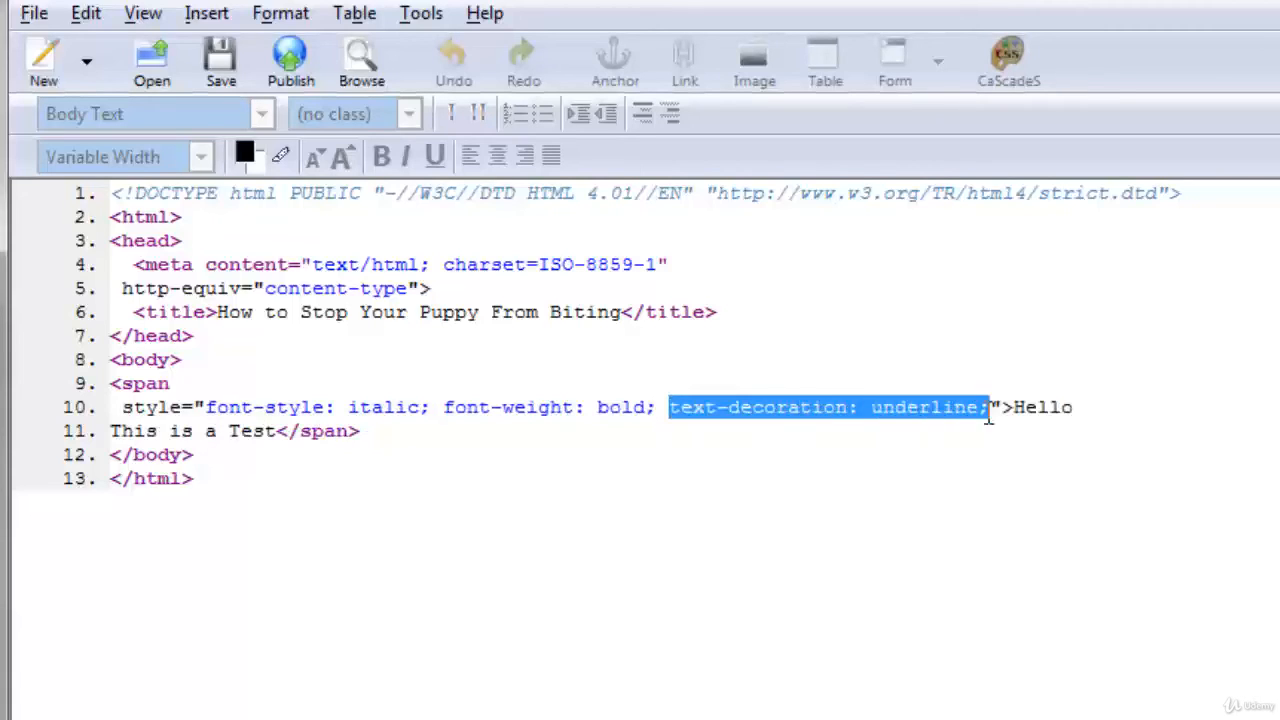
left_click(531, 471)
left_click(500, 500)
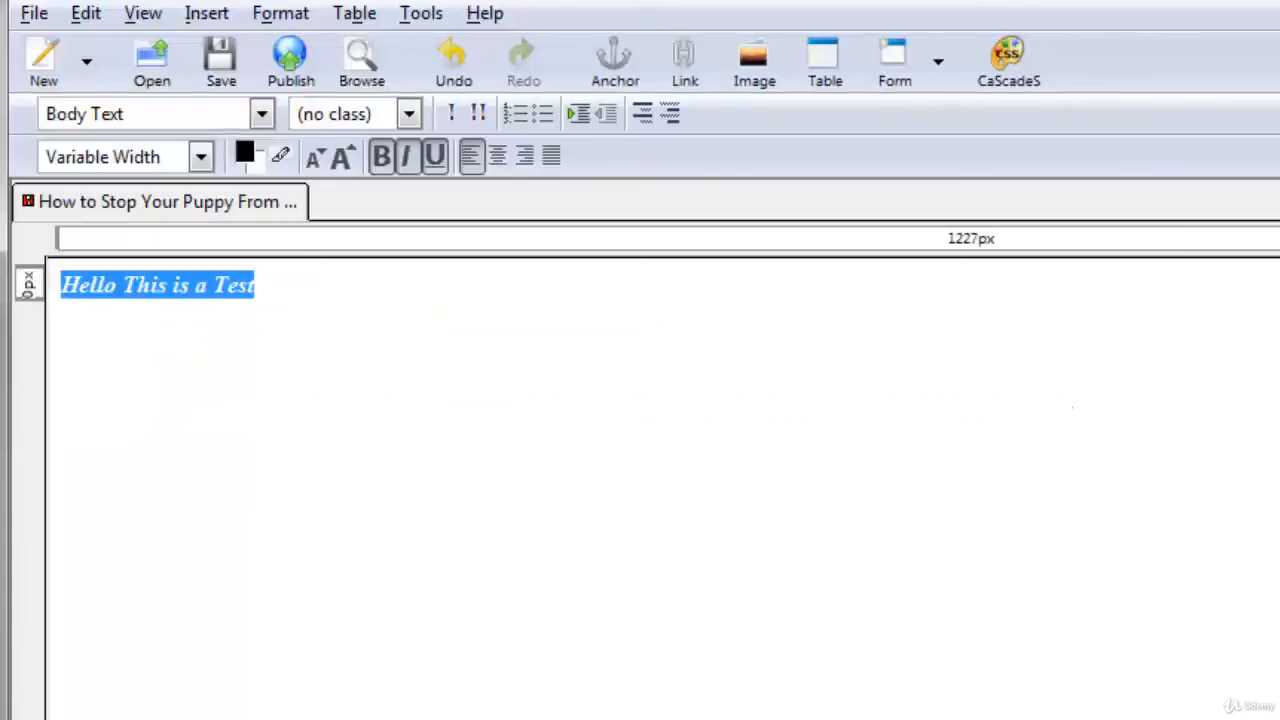
Step: Remove the italic, bold and underline formatting from the test sentence
left_click(406, 157)
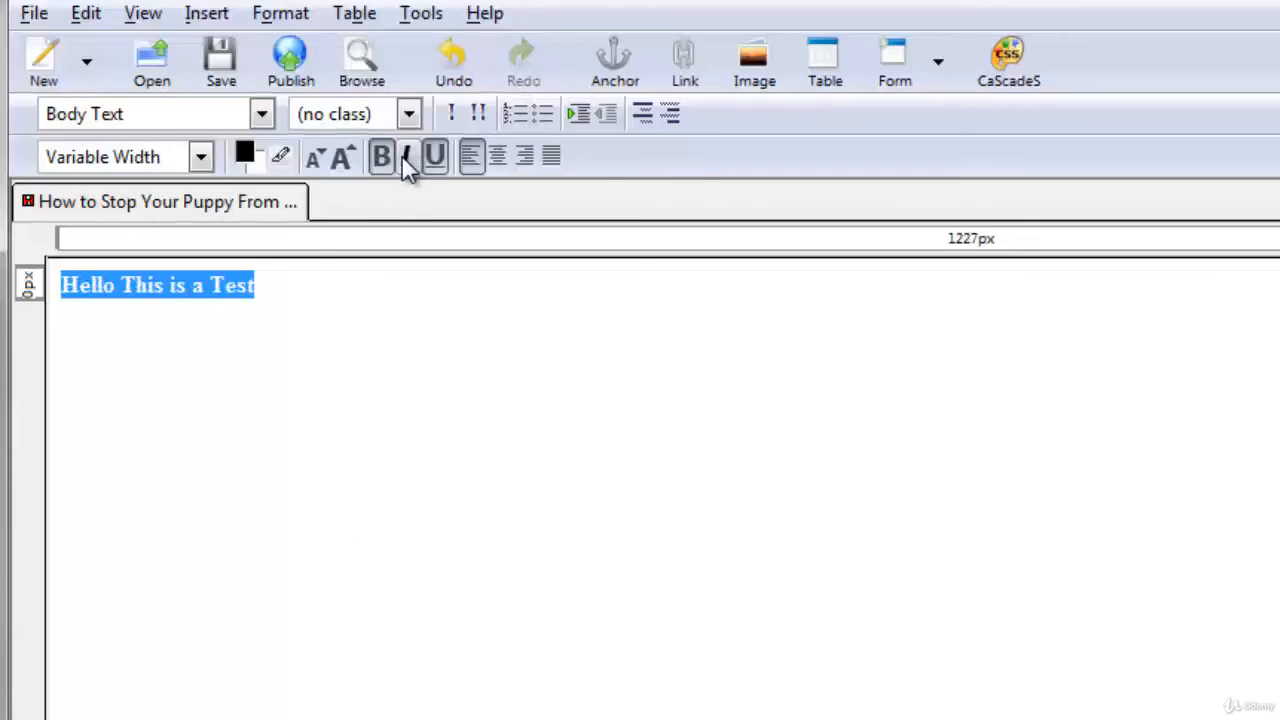
left_click(386, 158)
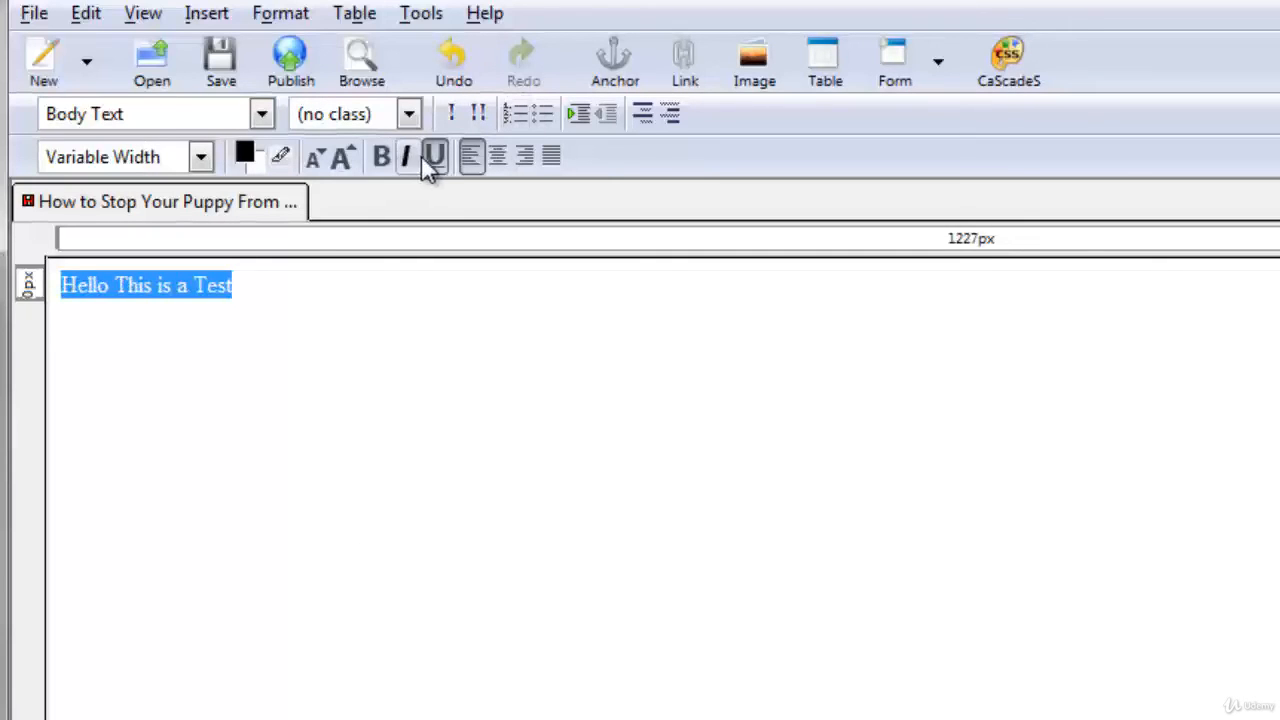
left_click(270, 14)
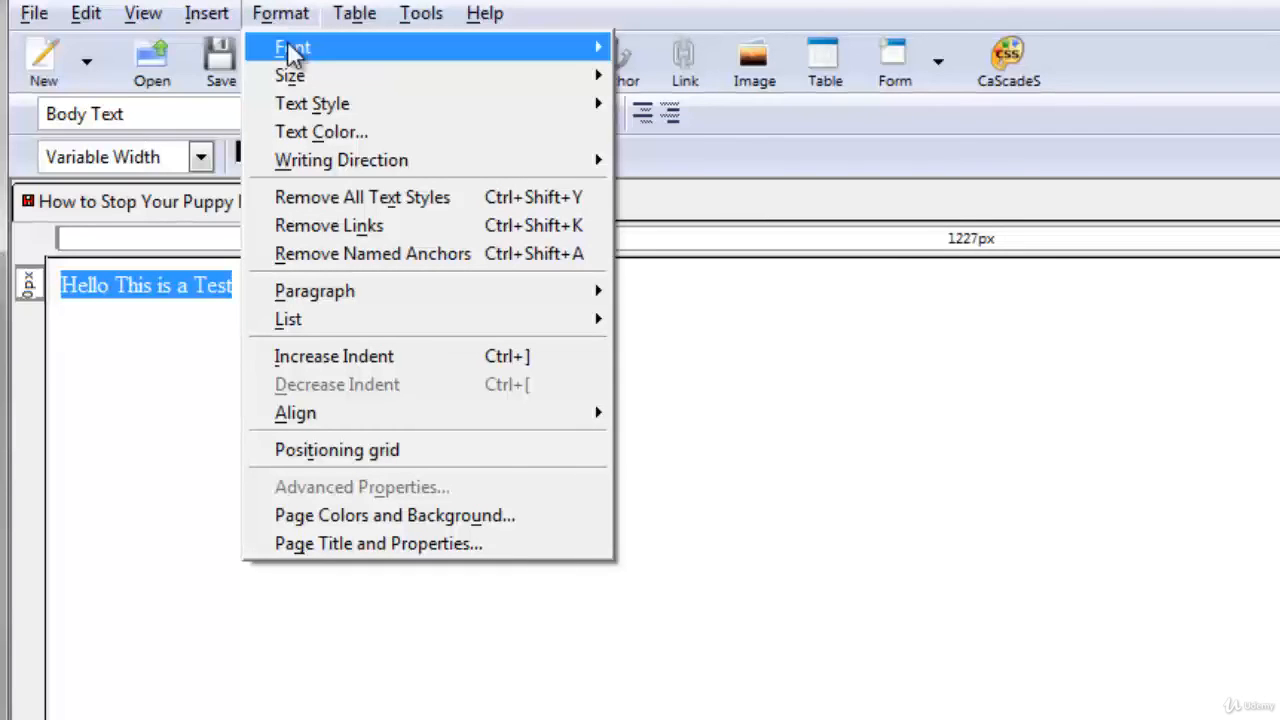
mouse_move(292, 50)
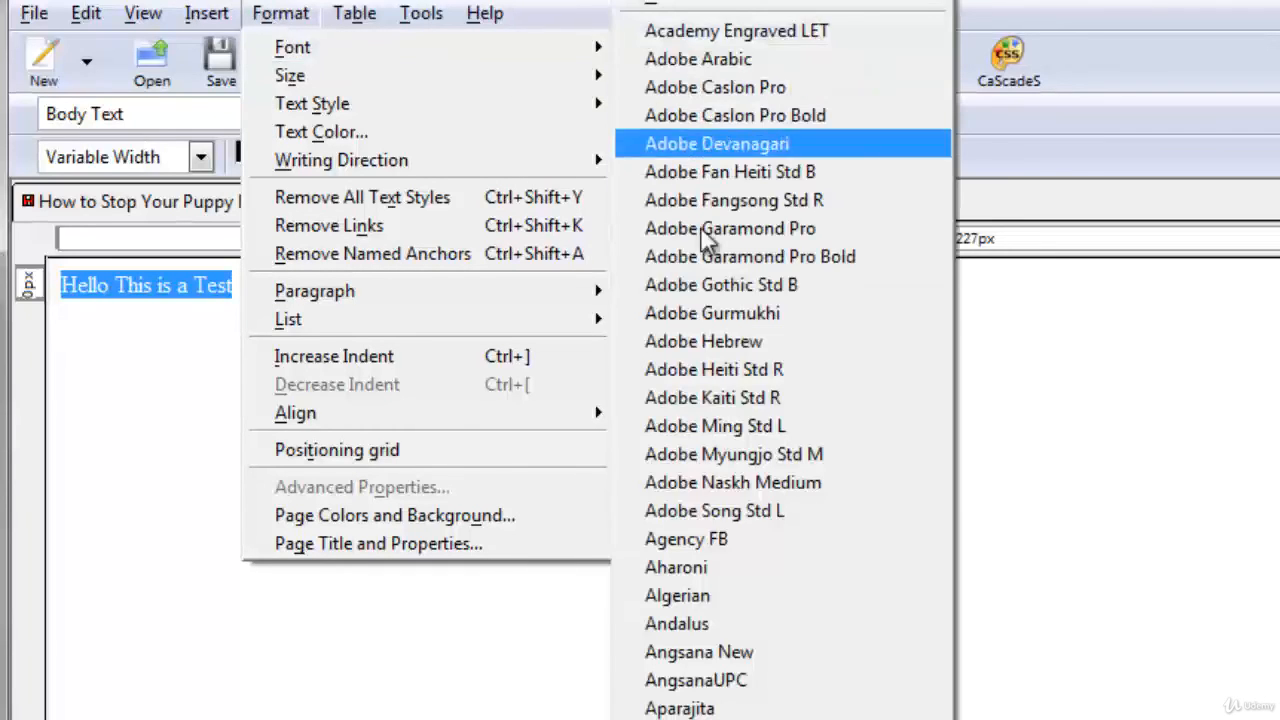
mouse_move(572, 80)
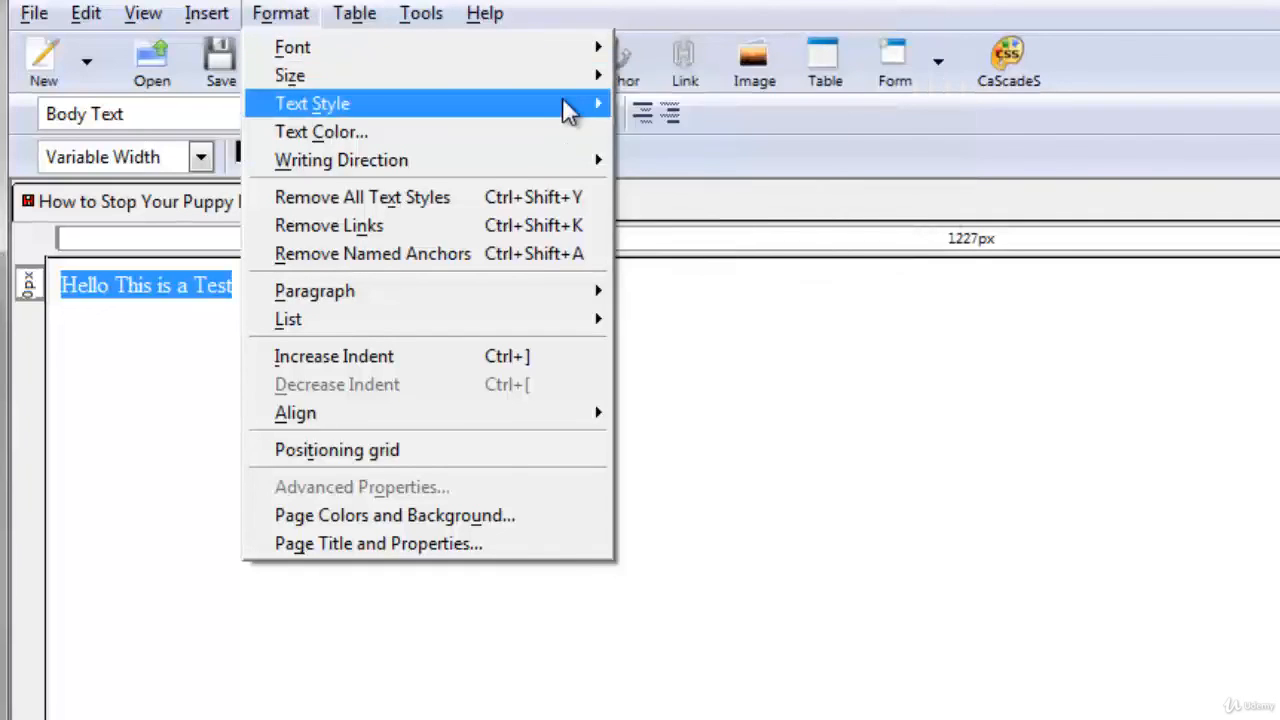
mouse_move(568, 110)
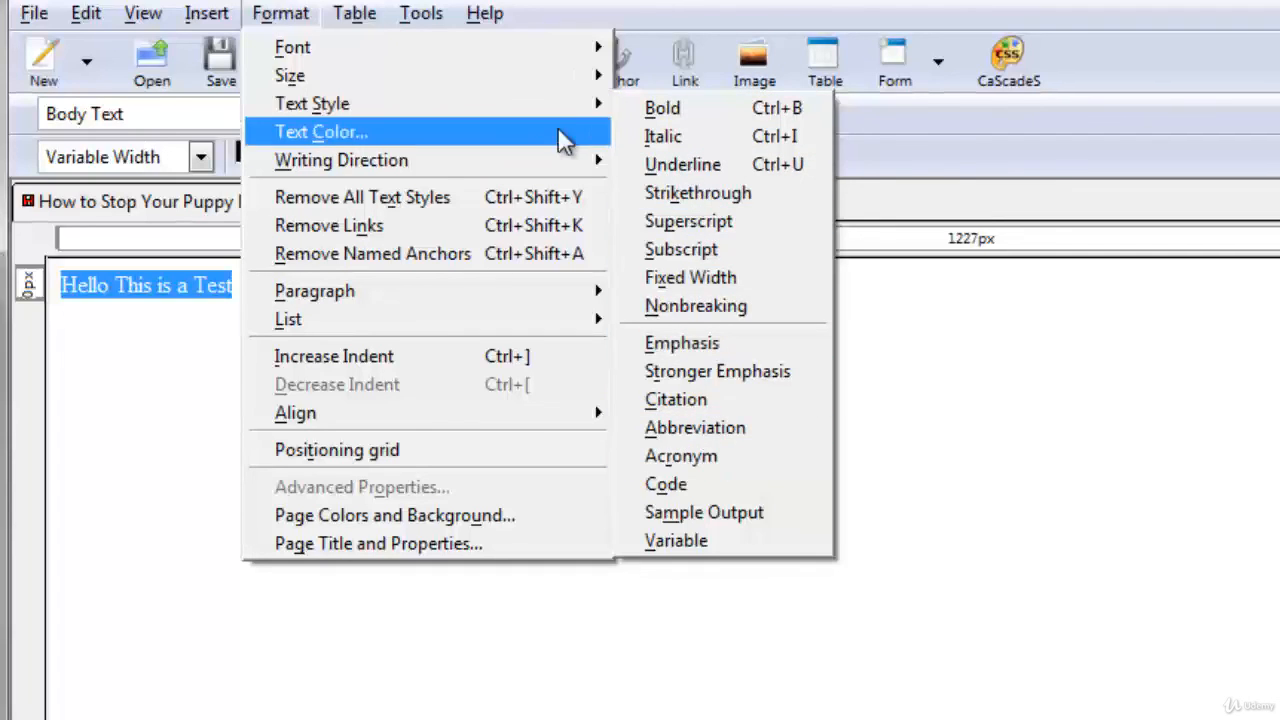
mouse_move(549, 158)
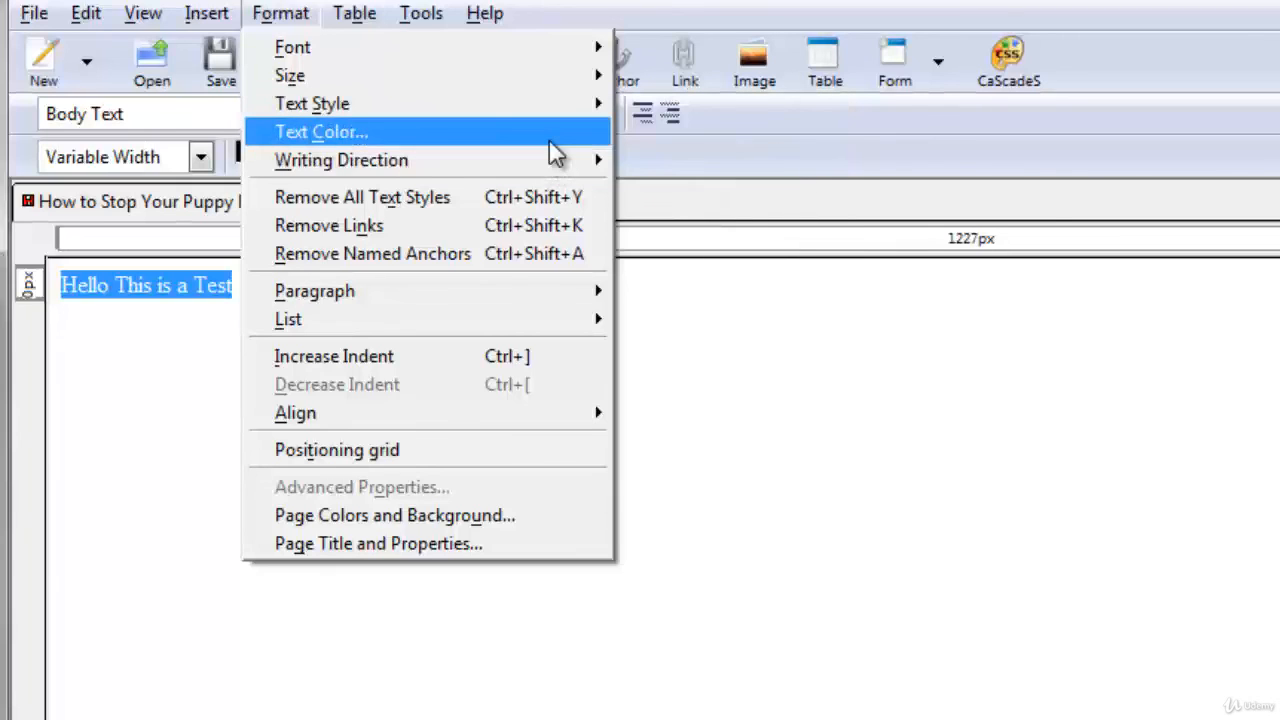
left_click(200, 334)
left_click_drag(277, 297, 10, 278)
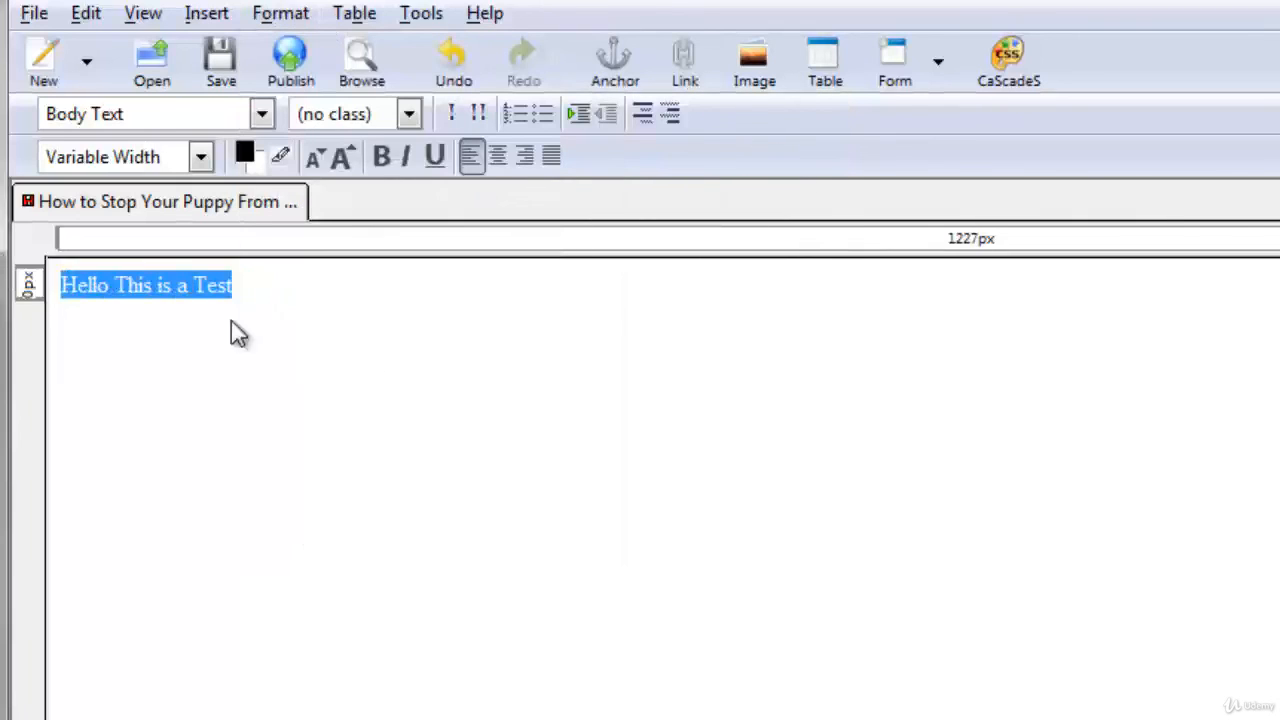
Step: Set the text color of the "Hello This is a Test" line to the last picked color, red
left_click(243, 158)
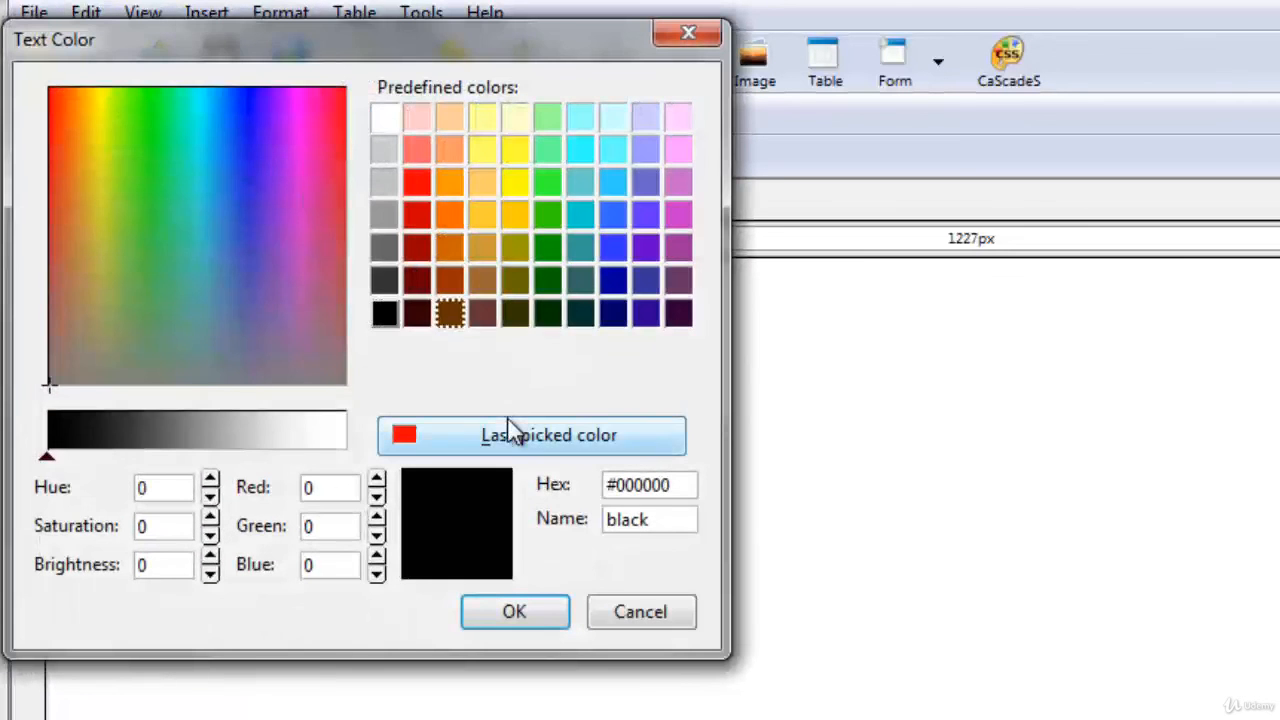
left_click(510, 430)
left_click(514, 615)
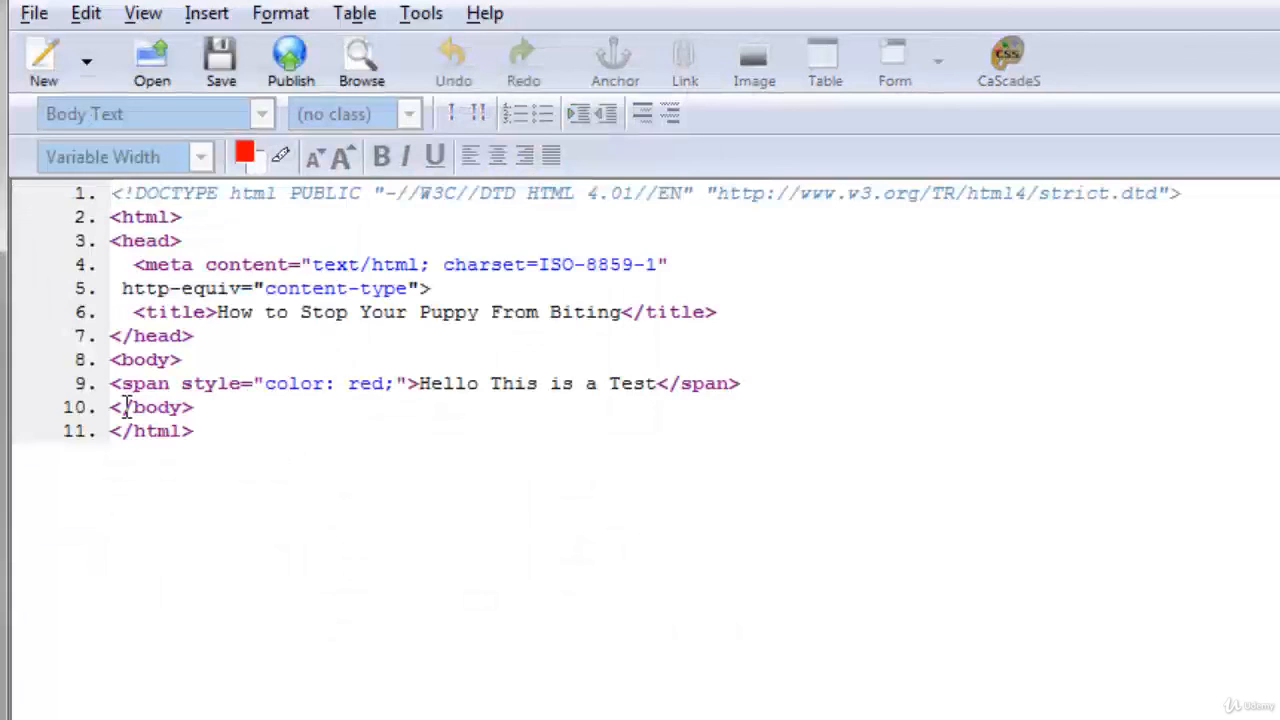
Step: Examine the color declaration in the span's style attribute in the page source, and return to the design view to check the sentence
left_click_drag(264, 386, 338, 388)
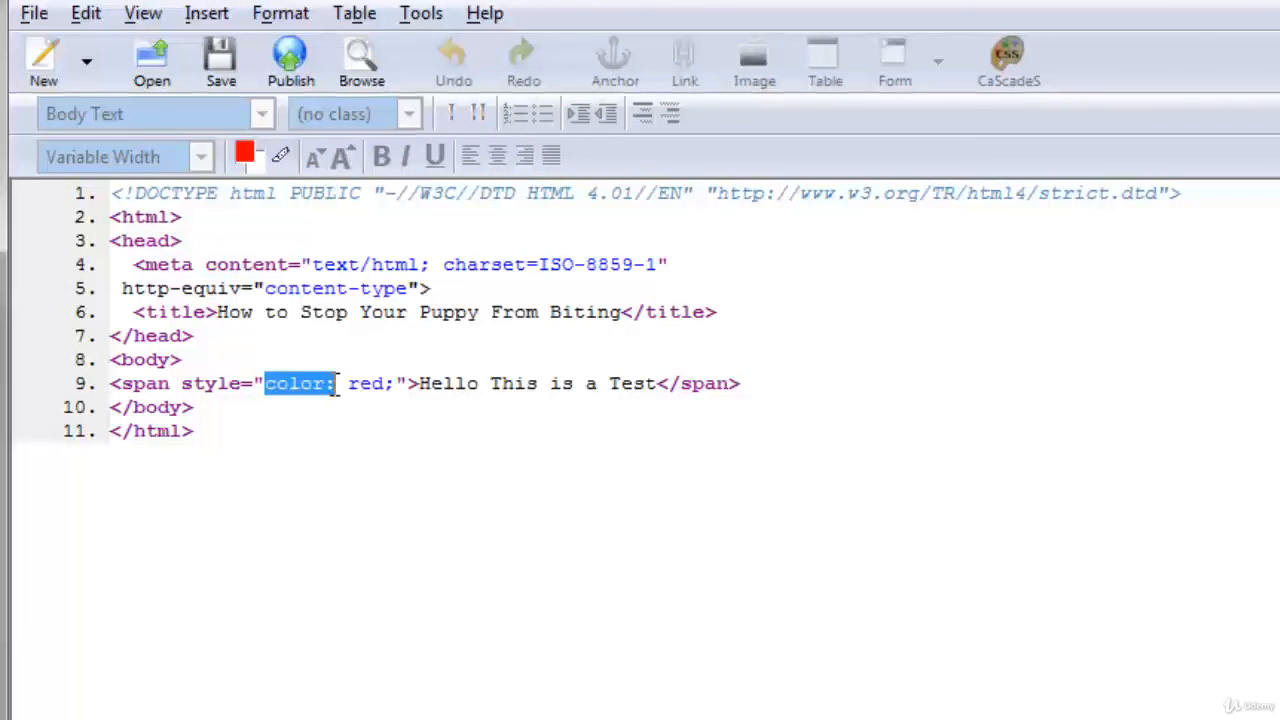
left_click(388, 383)
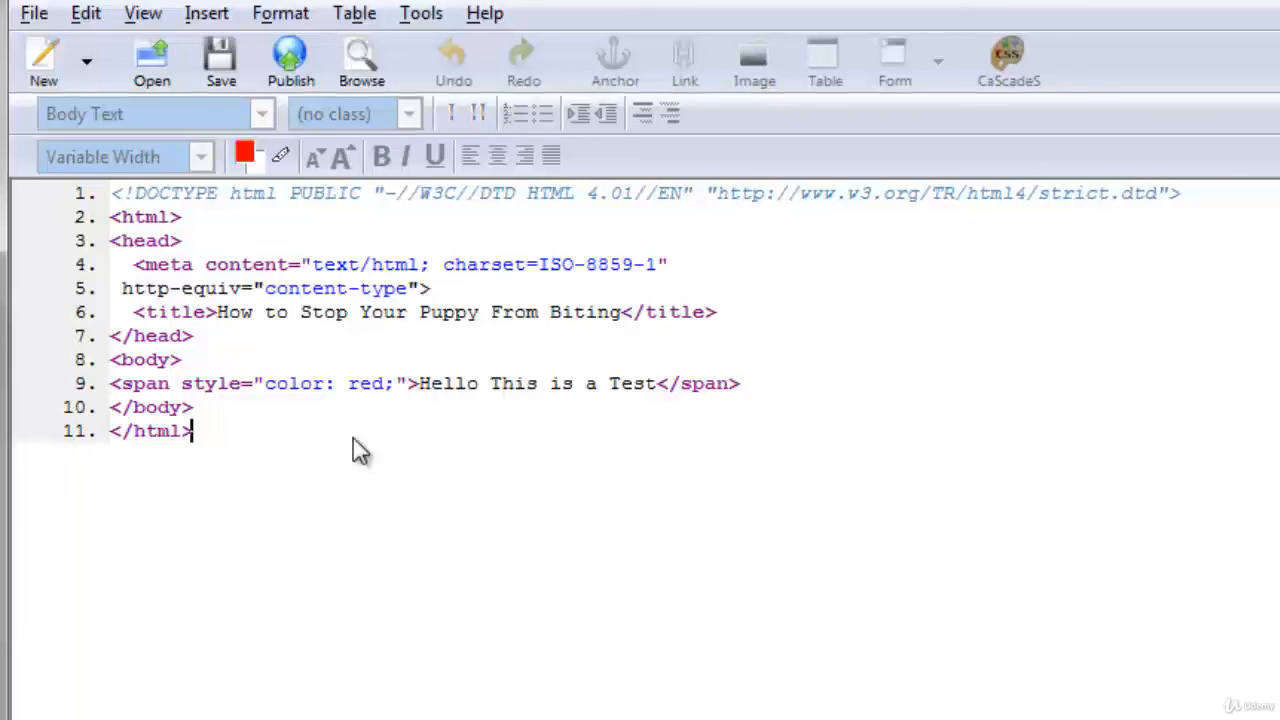
left_click(350, 388)
left_click(265, 388)
left_click(393, 385)
left_click(742, 383)
left_click(300, 718)
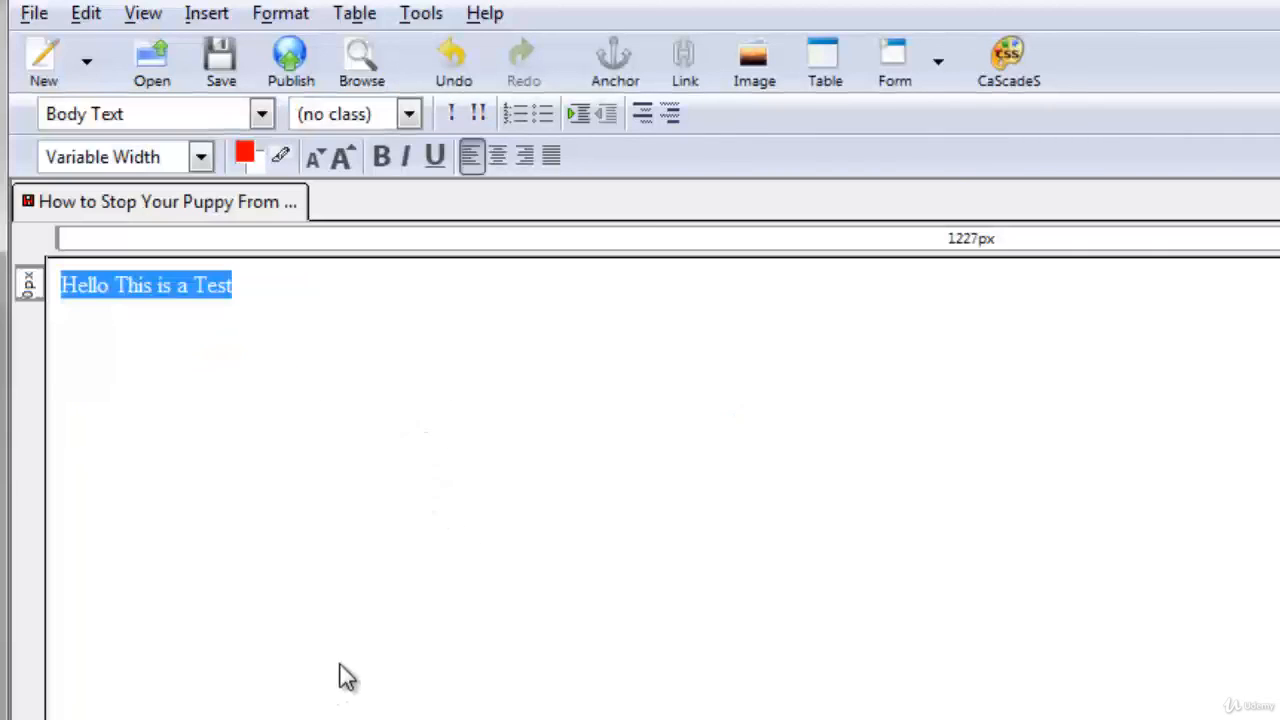
left_click(398, 553)
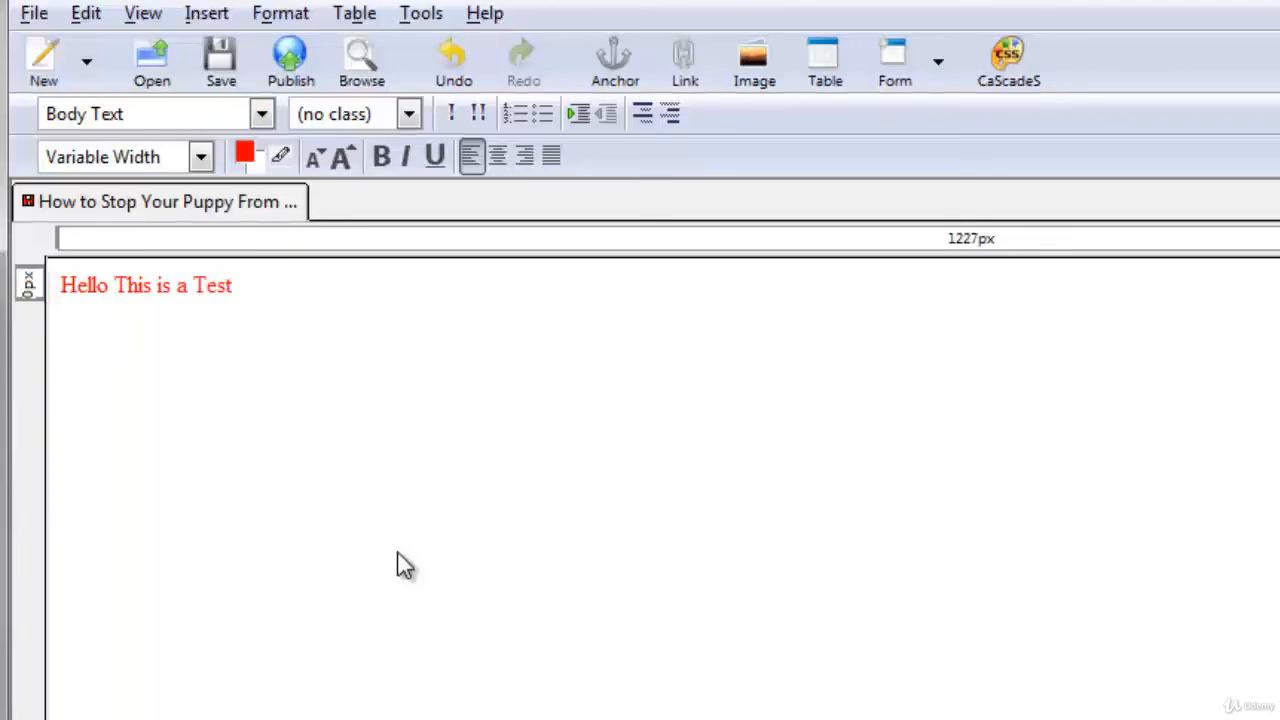